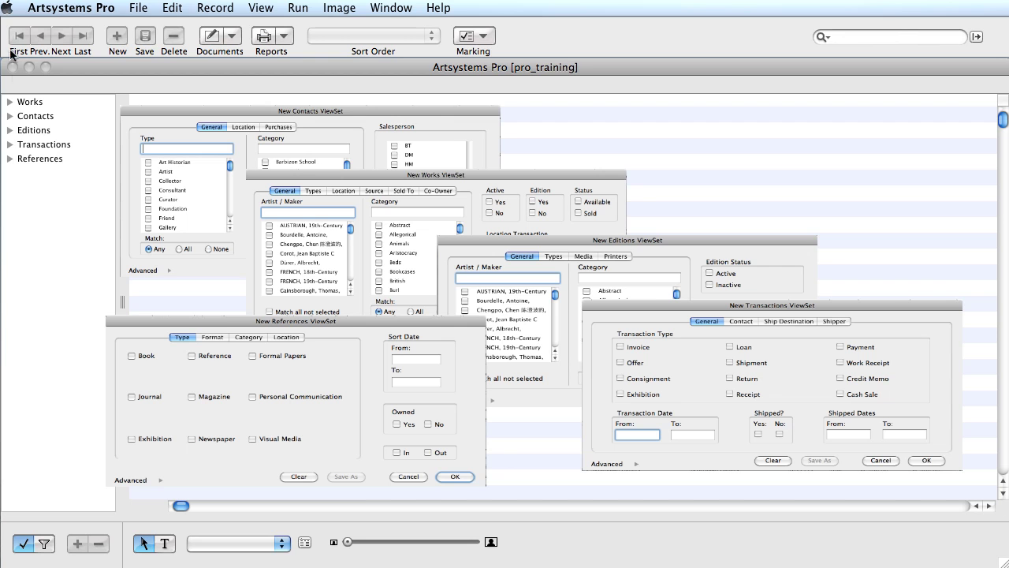
# Create a Contacts view set that filters on the MAILING LIST category.
pyautogui.click(19, 116)
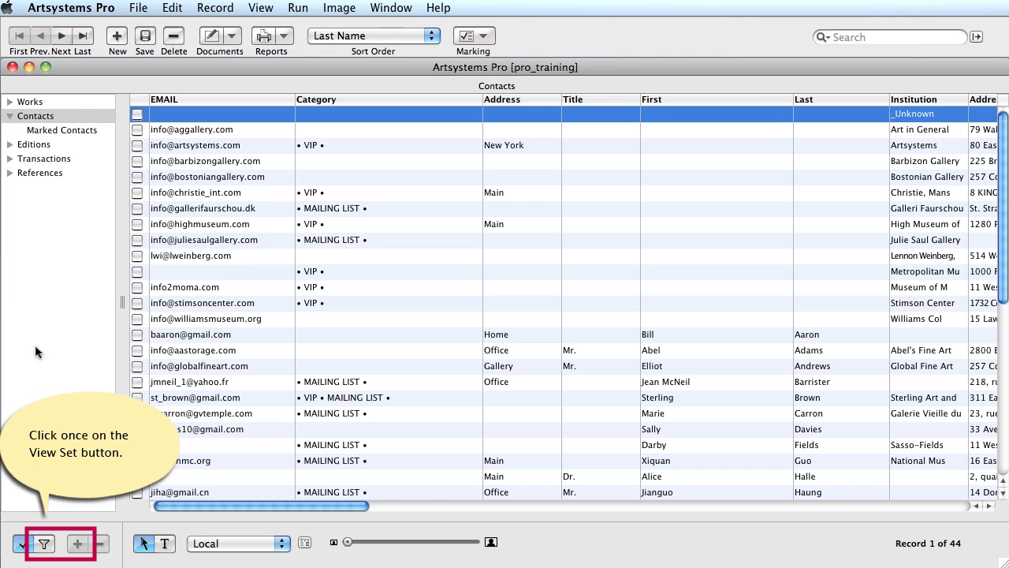
pyautogui.click(45, 543)
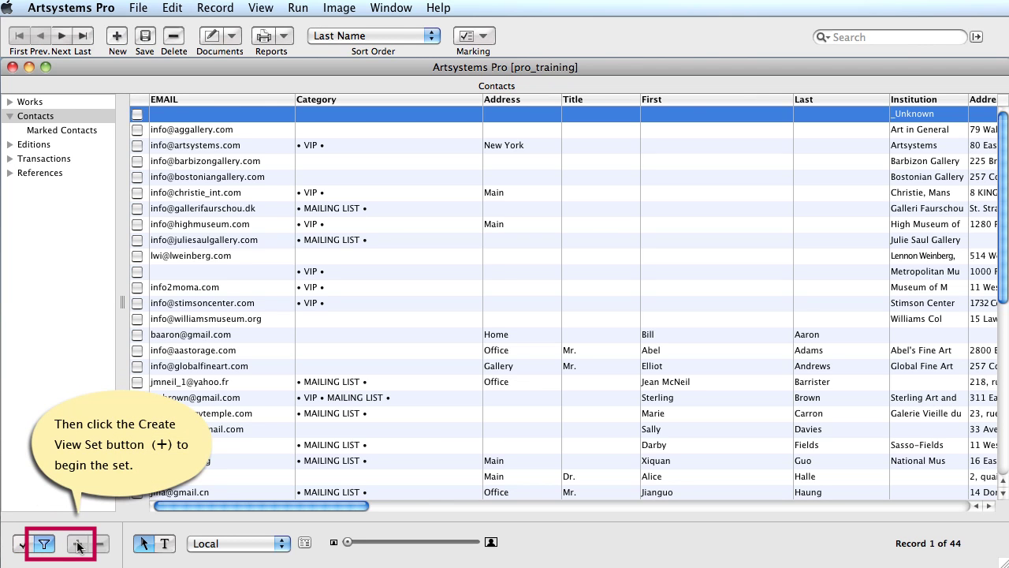
pyautogui.click(77, 543)
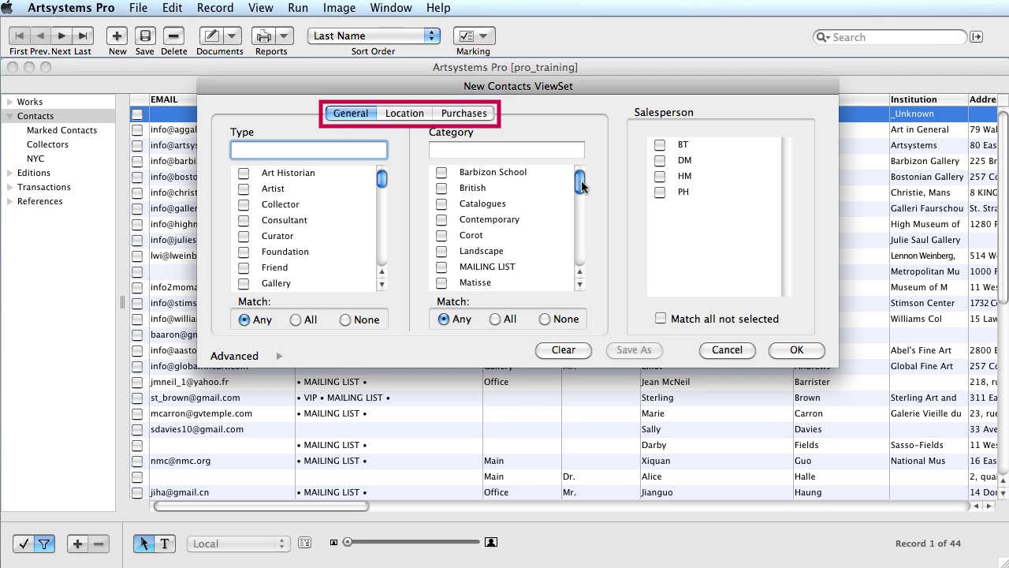
pyautogui.moveTo(580, 184)
pyautogui.mouseDown()
pyautogui.moveTo(581, 241)
pyautogui.moveTo(581, 184)
pyautogui.mouseUp()
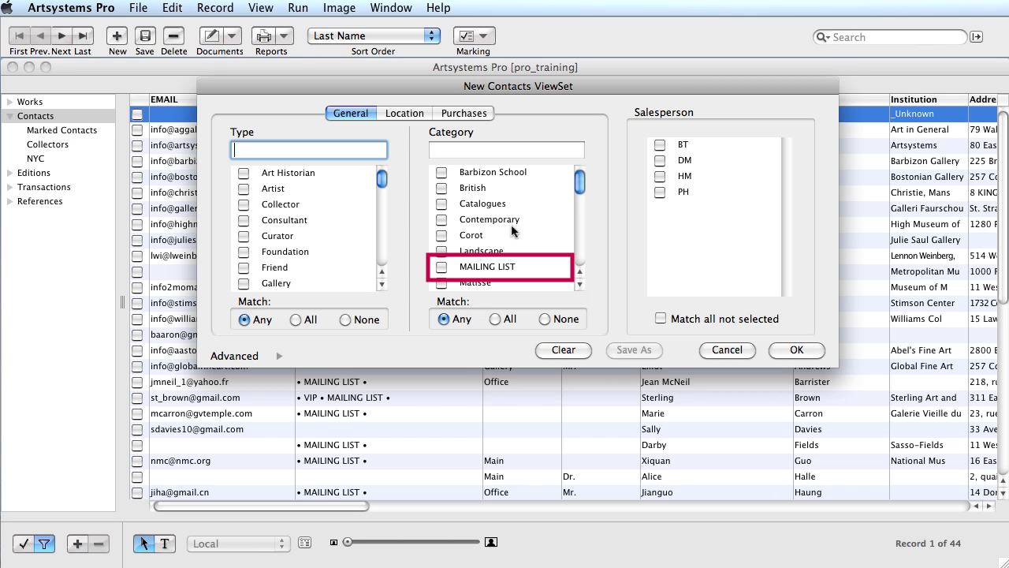
pyautogui.click(441, 267)
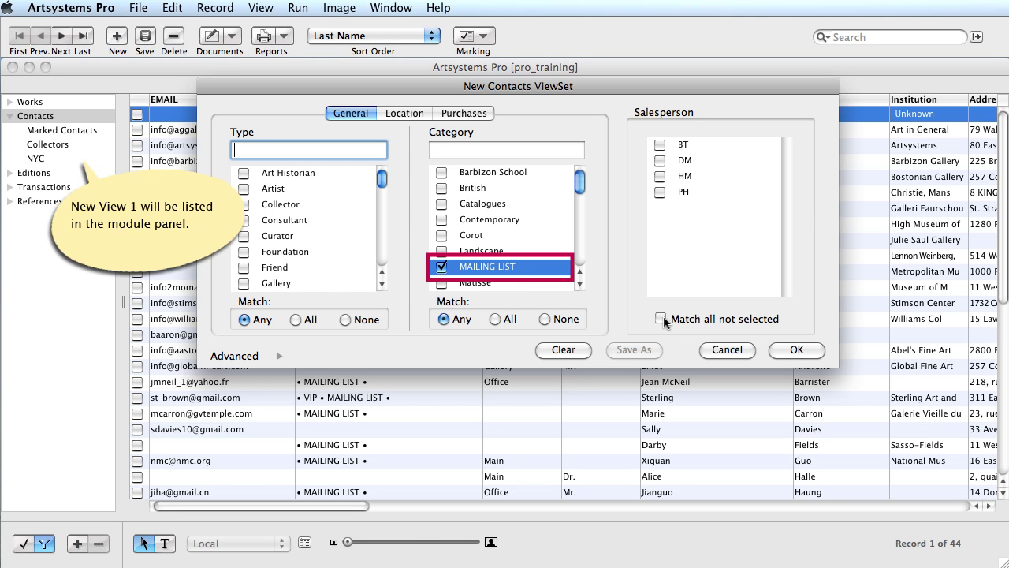
pyautogui.click(796, 350)
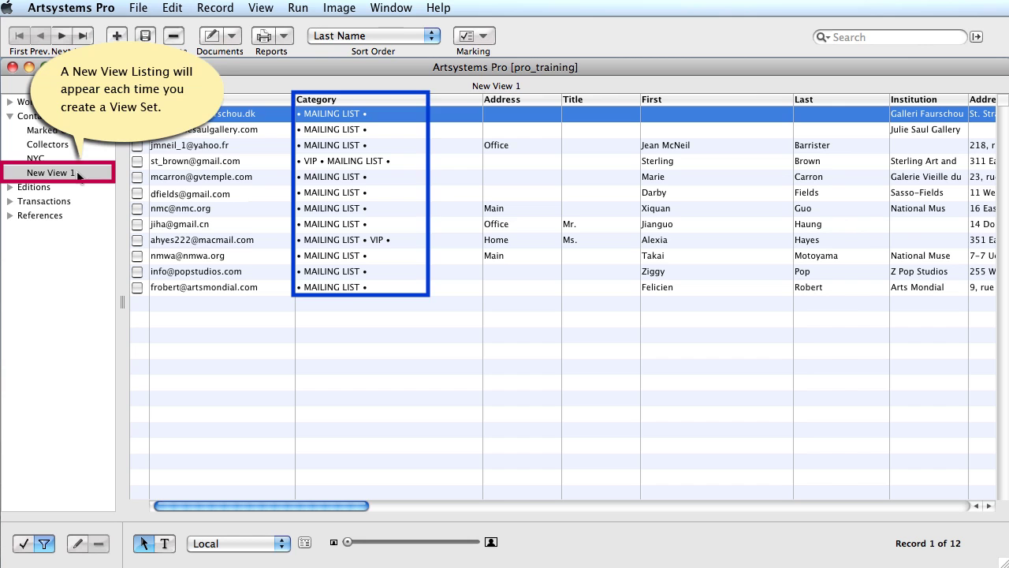
# Rename the New View 1 view set under Contacts as MAILING LIST.
pyautogui.doubleClick(78, 174)
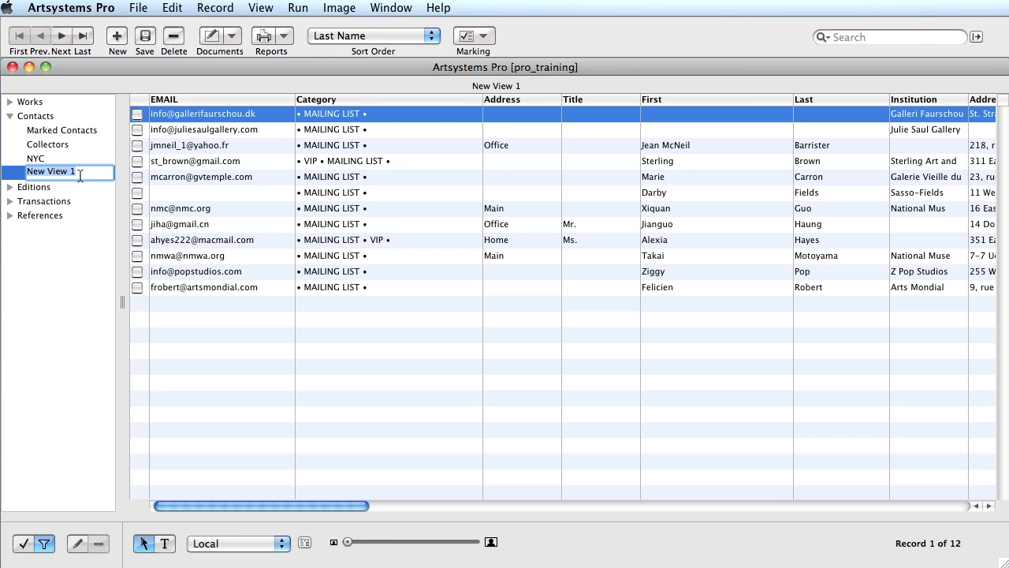
pyautogui.moveTo(80, 175); pyautogui.dragTo(27, 175)
pyautogui.write('MAILING LIST')
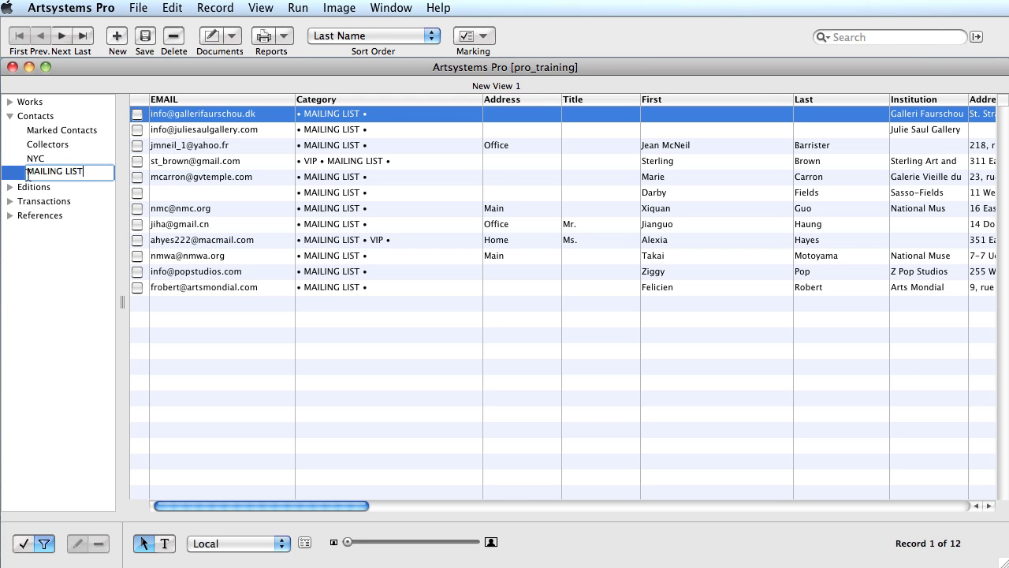
pyautogui.click(32, 161)
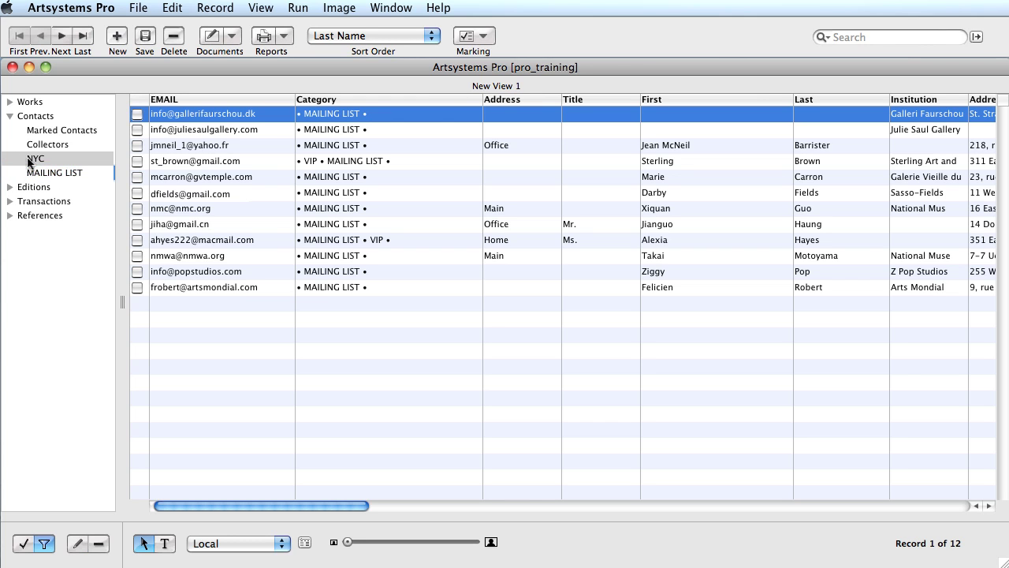
# Assign the MAILING LIST category to the Williams College Museum of Art contact, save the record, and display the MAILING LIST view set.
pyautogui.click(38, 118)
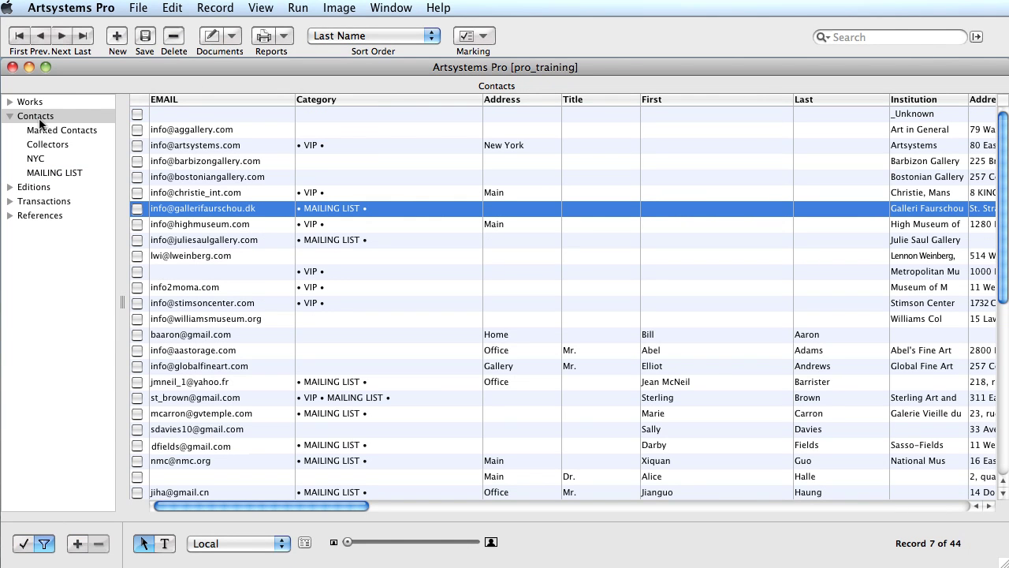
pyautogui.doubleClick(264, 319)
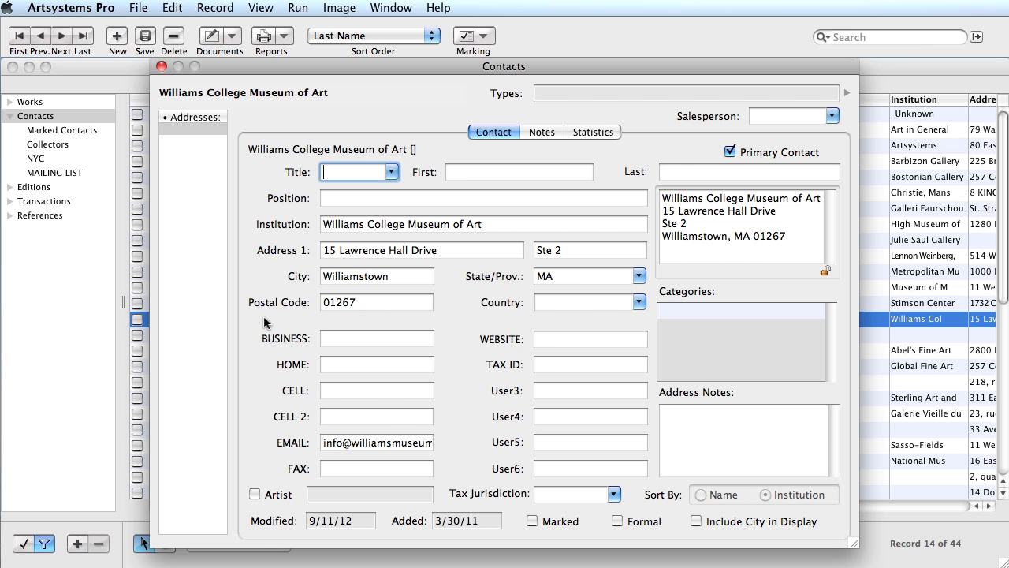
pyautogui.click(802, 313)
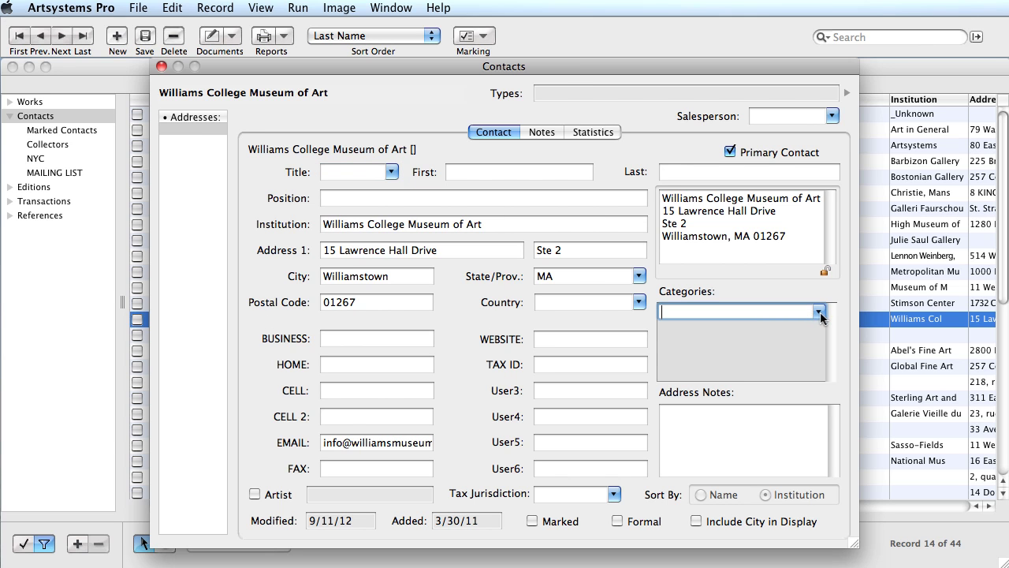
pyautogui.click(819, 313)
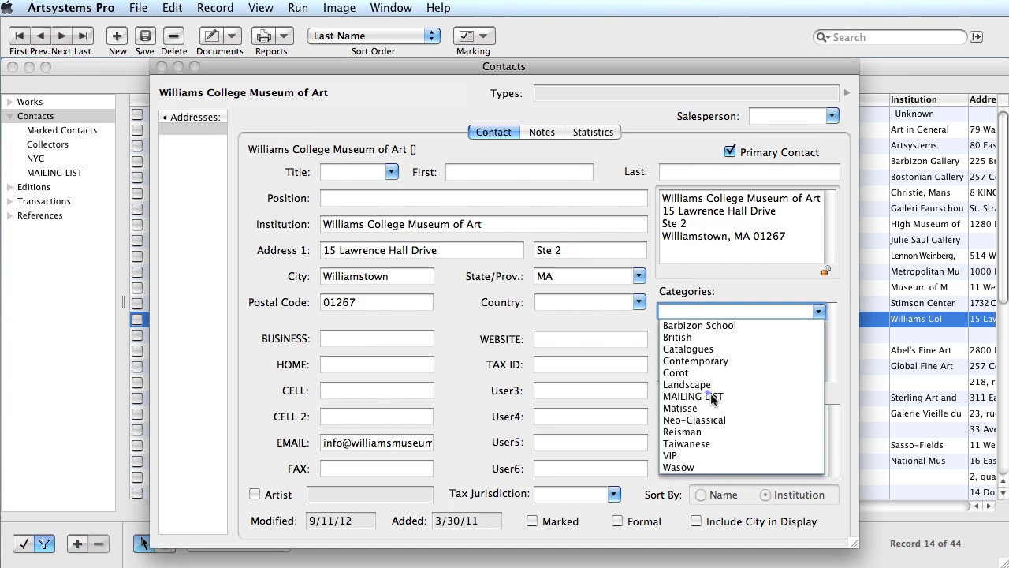
pyautogui.click(692, 396)
pyautogui.click(146, 34)
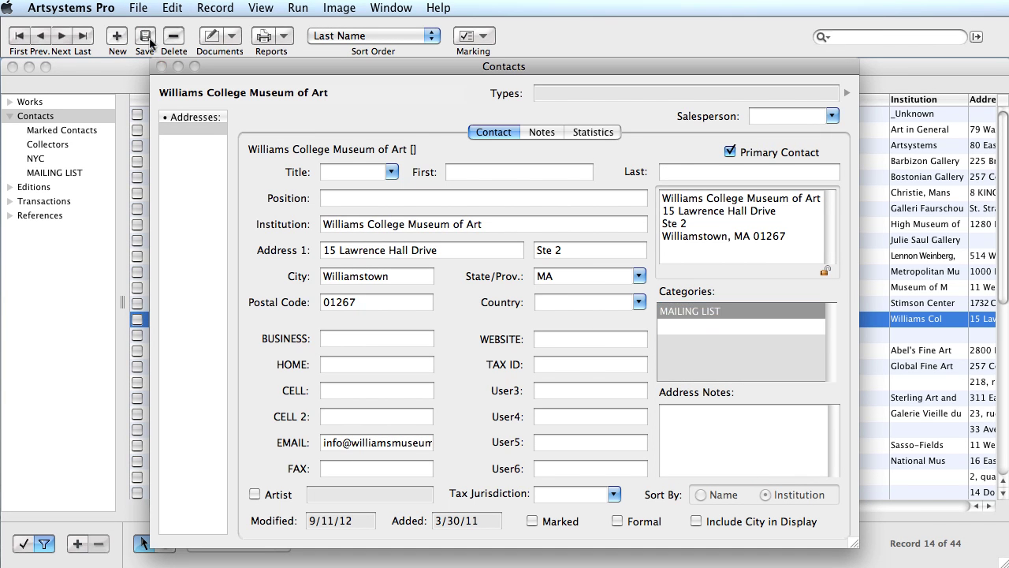
pyautogui.click(161, 67)
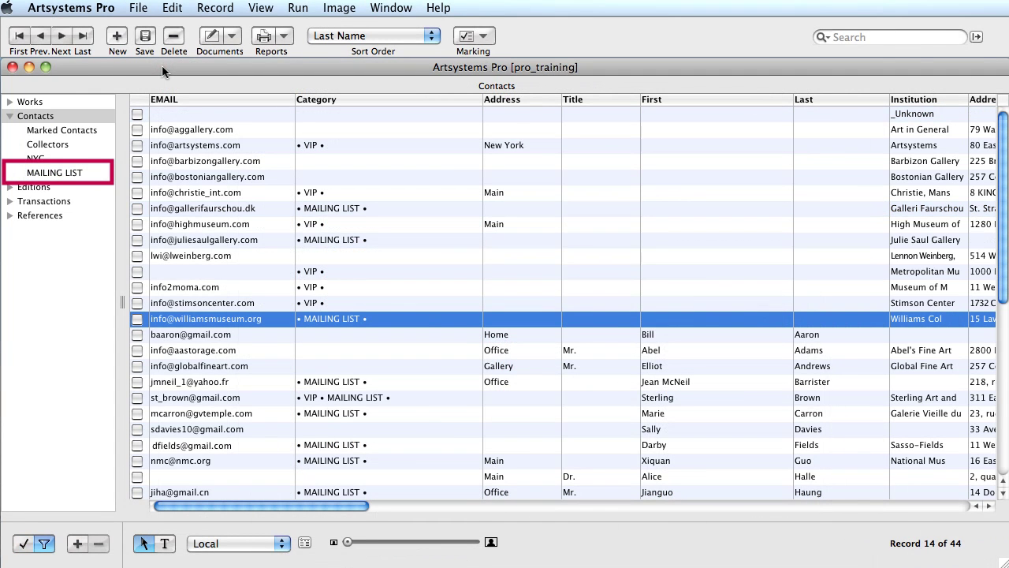
pyautogui.click(70, 173)
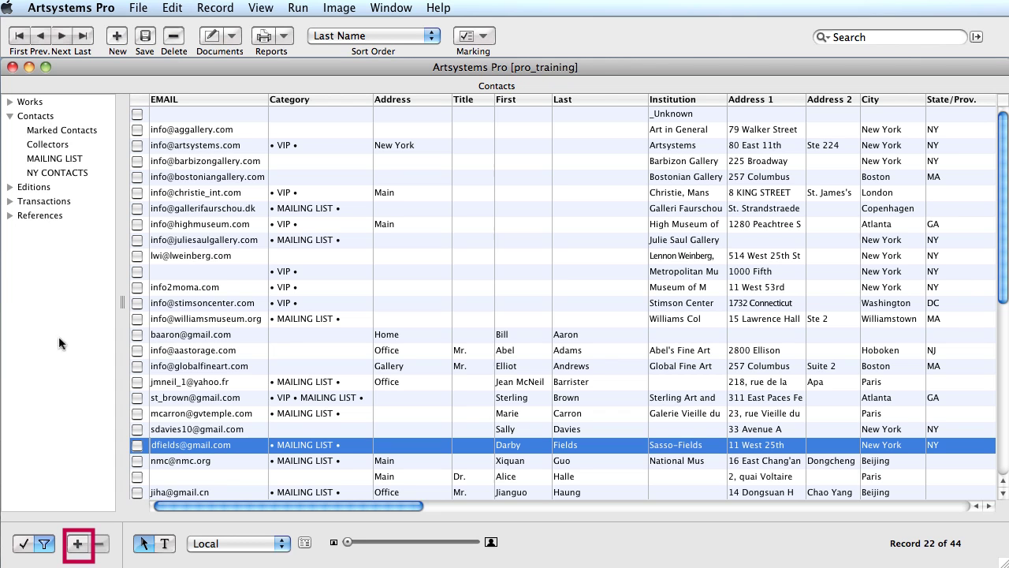
# Create a Contacts view set that filters on salesperson BT.
pyautogui.click(77, 544)
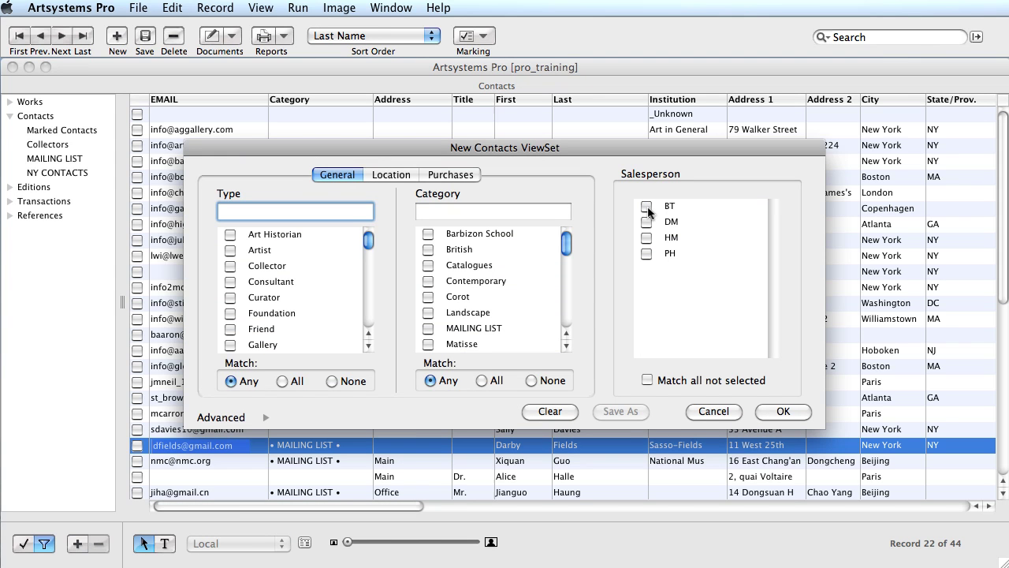
pyautogui.click(647, 208)
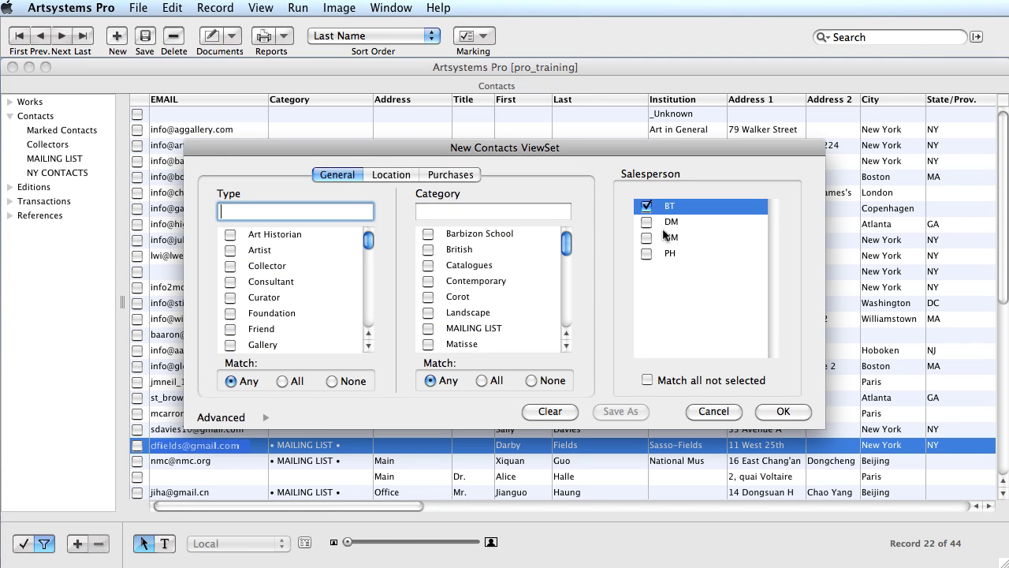
pyautogui.click(784, 411)
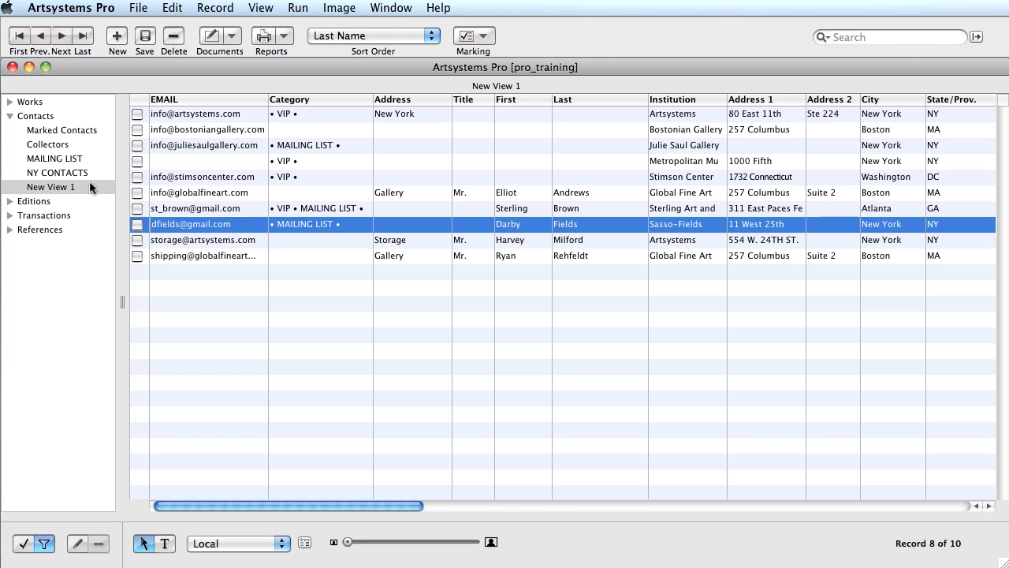
# Rename the salesperson view set as BT CONTACTS.
pyautogui.click(89, 180)
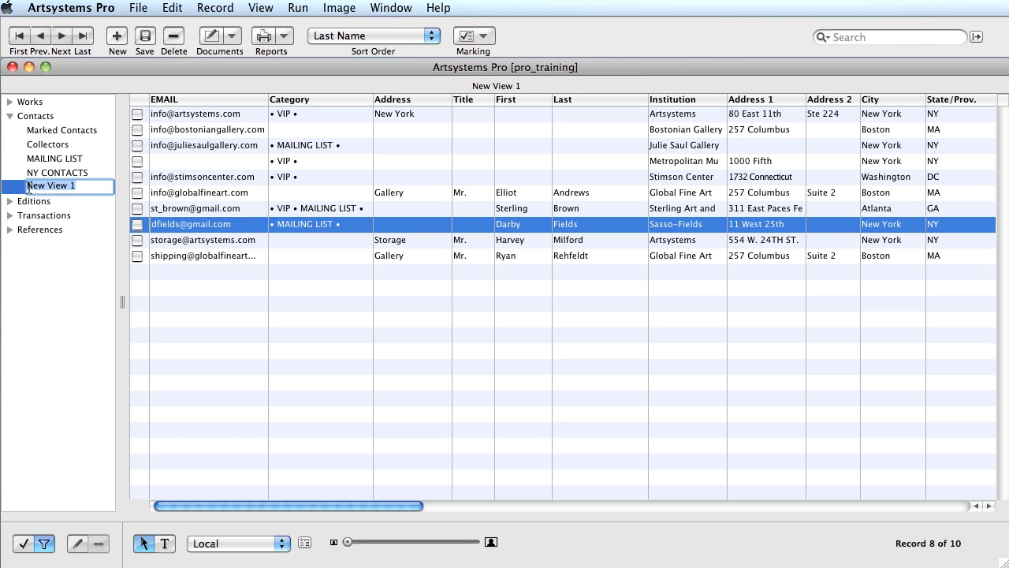
pyautogui.write('CT CONTACTS')
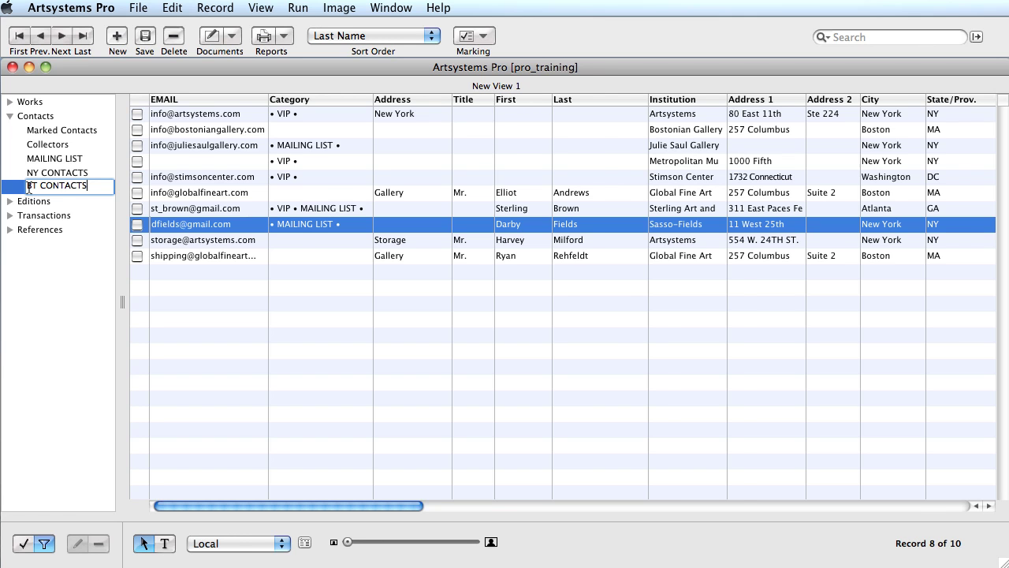
pyautogui.press('Return')
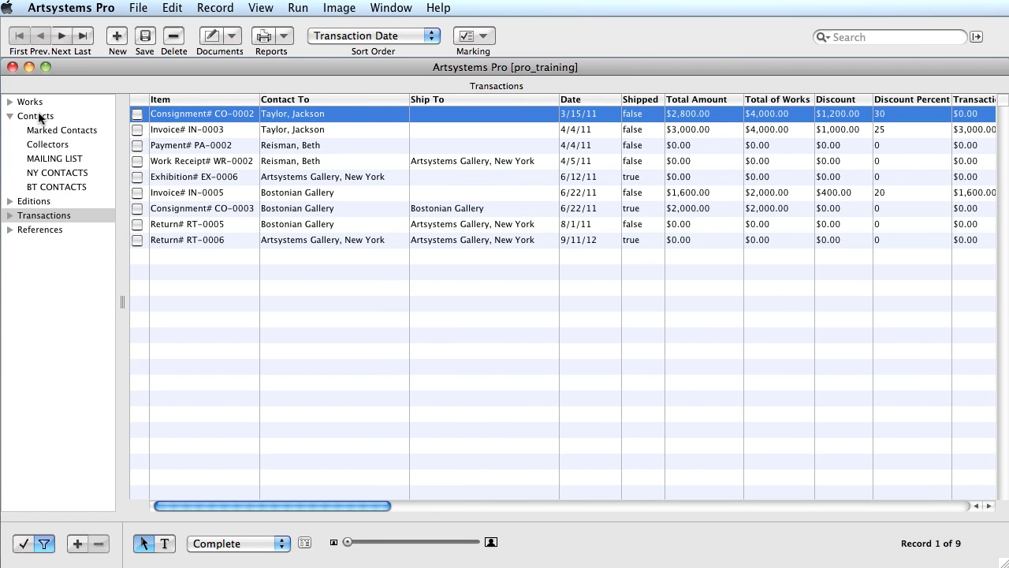
# Start a new Contacts view set with an advanced criterion matching E-mail with @ Anywhere.
pyautogui.click(36, 116)
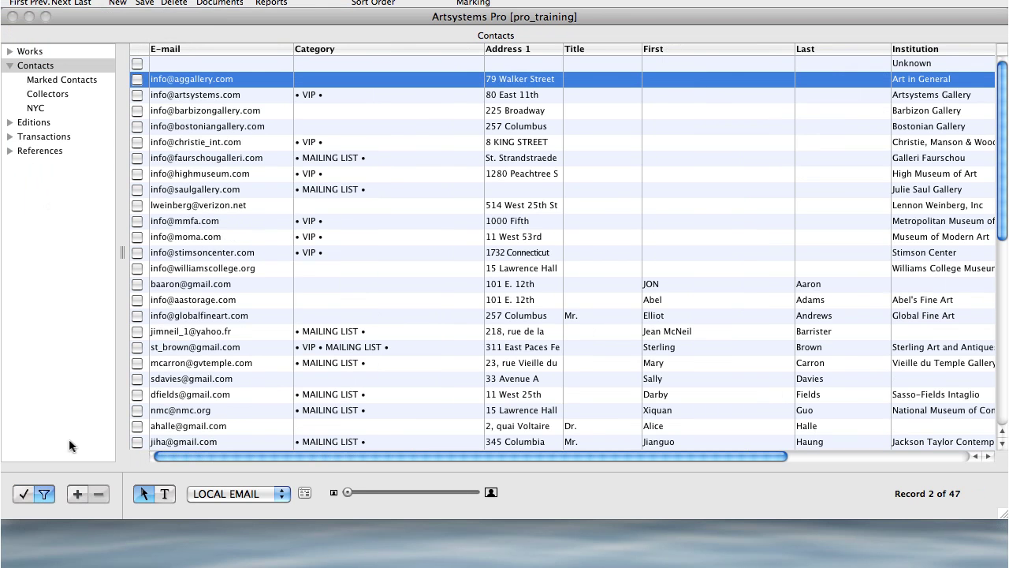
pyautogui.click(76, 494)
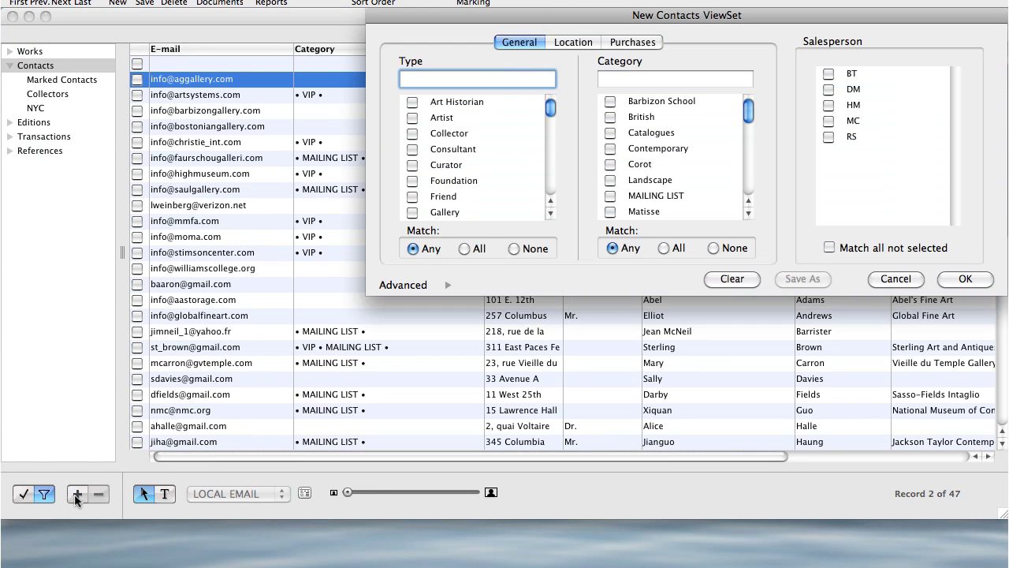
pyautogui.click(446, 288)
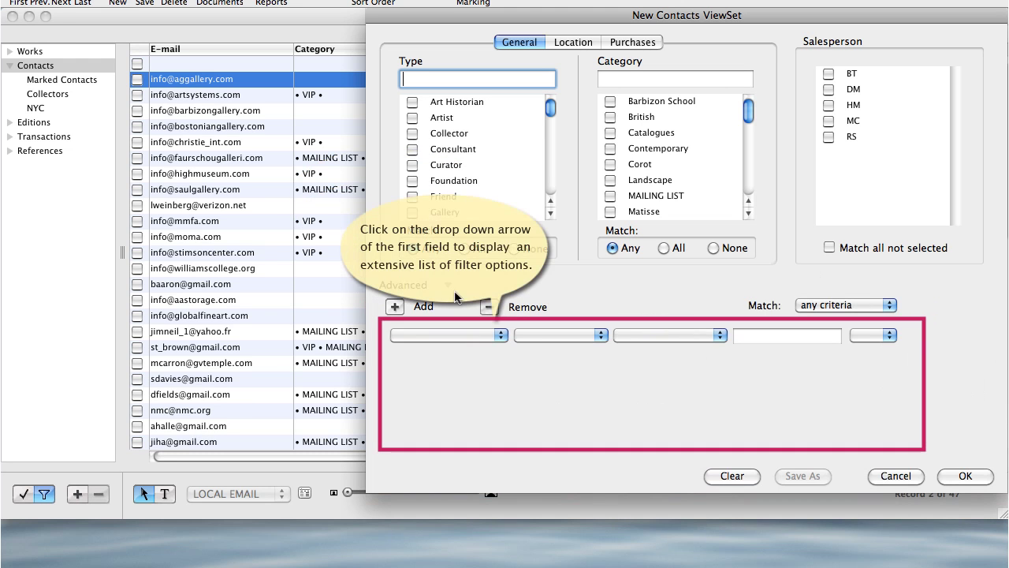
pyautogui.click(501, 335)
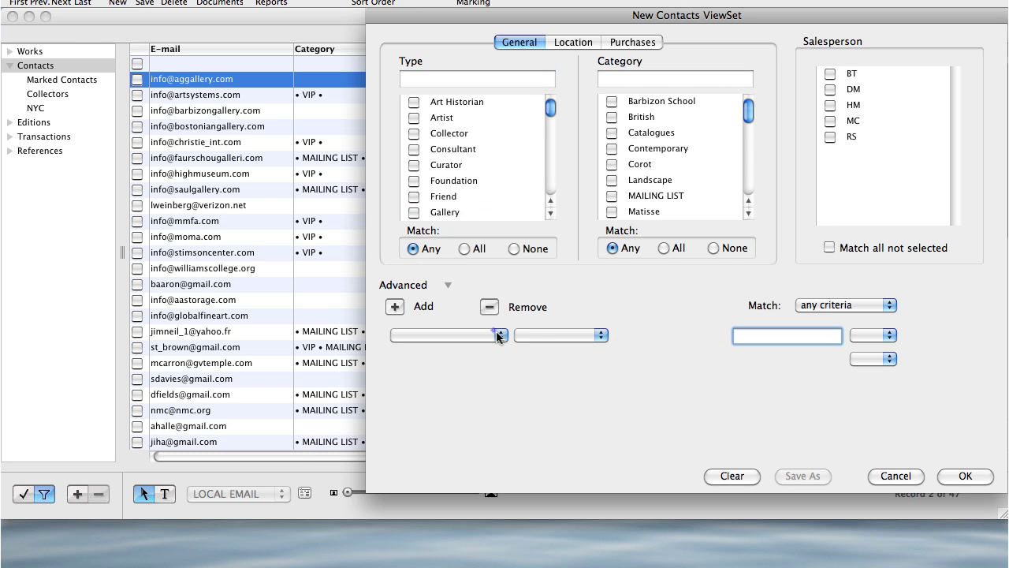
pyautogui.click(499, 335)
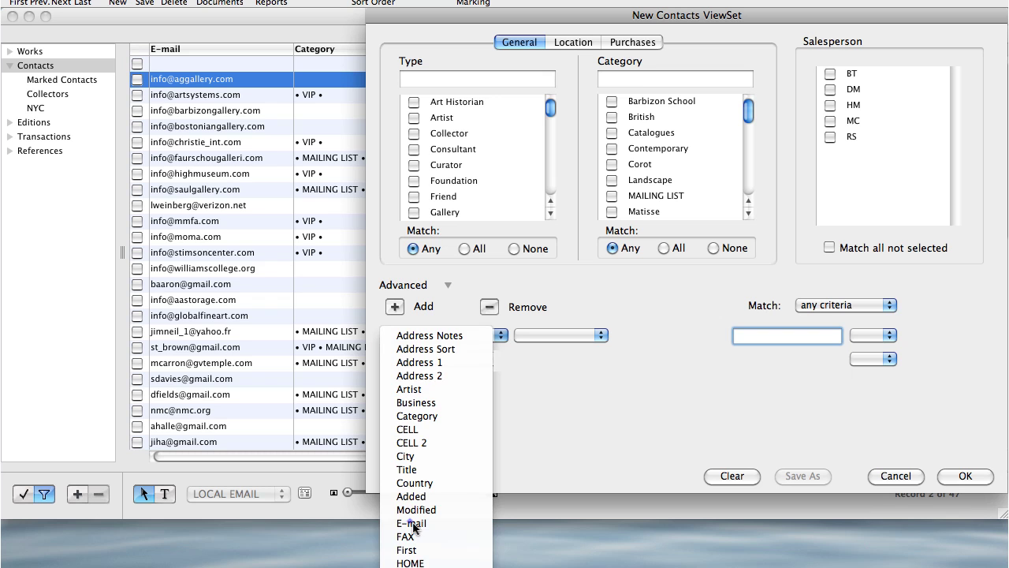
pyautogui.click(410, 523)
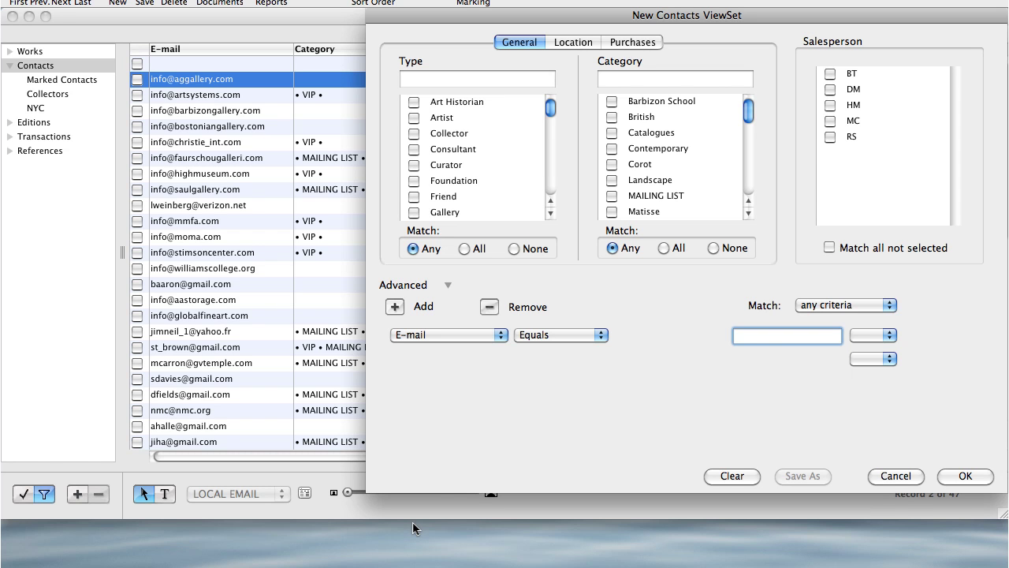
pyautogui.click(602, 337)
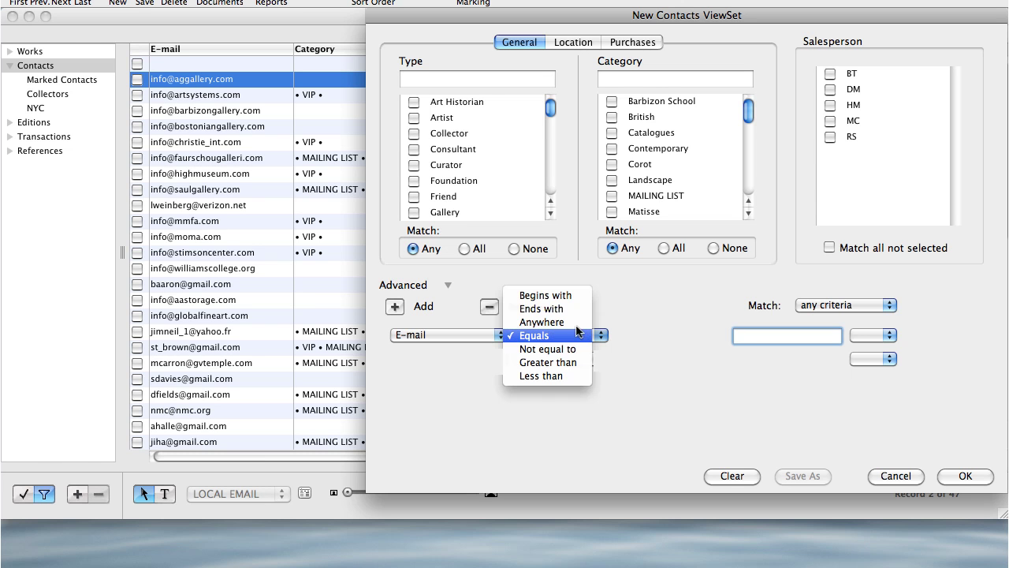
pyautogui.click(564, 323)
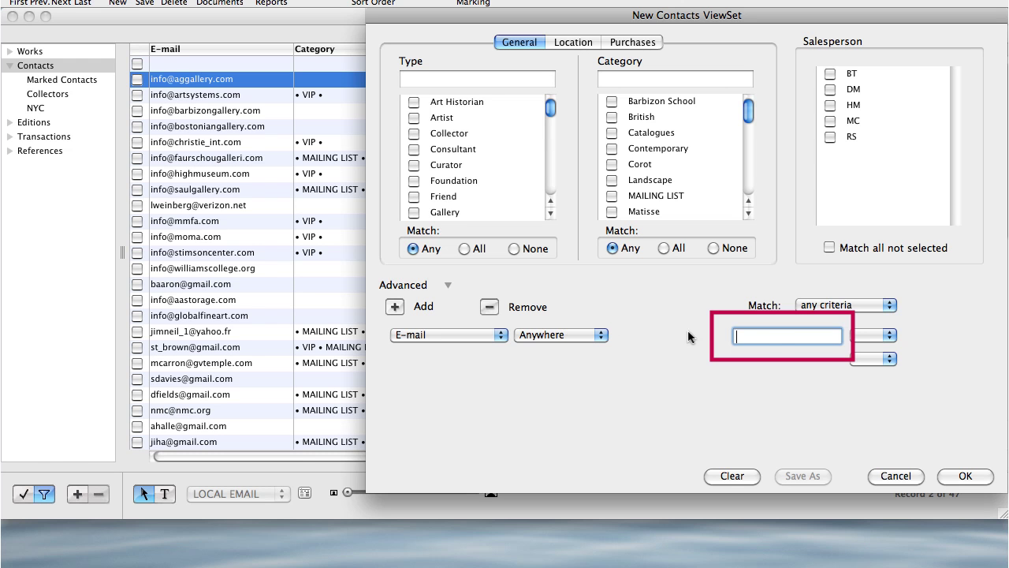
pyautogui.write('@')
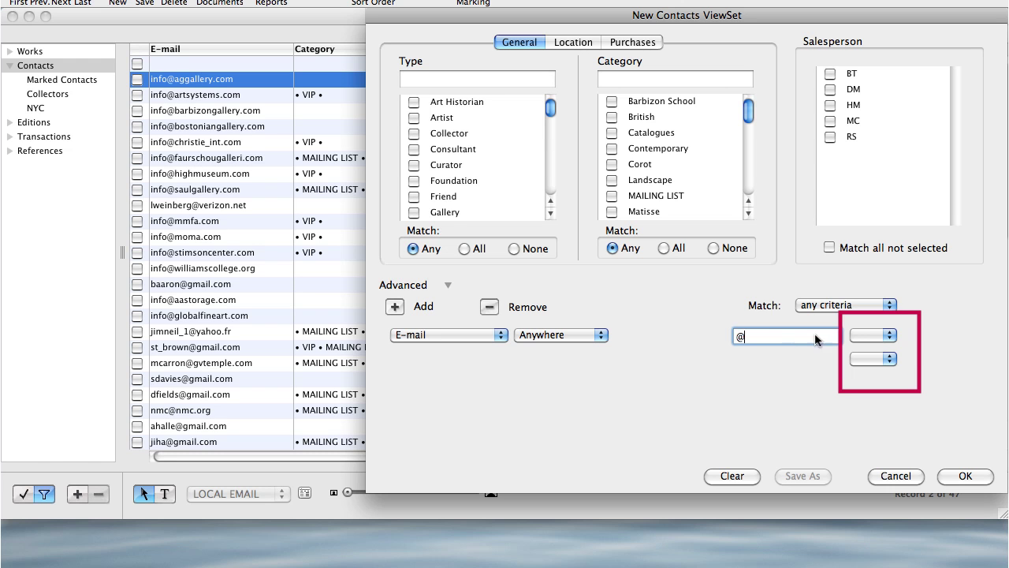
# Add a second criterion joined with And, Category Equals VIP, and create the Contacts view set.
pyautogui.click(888, 335)
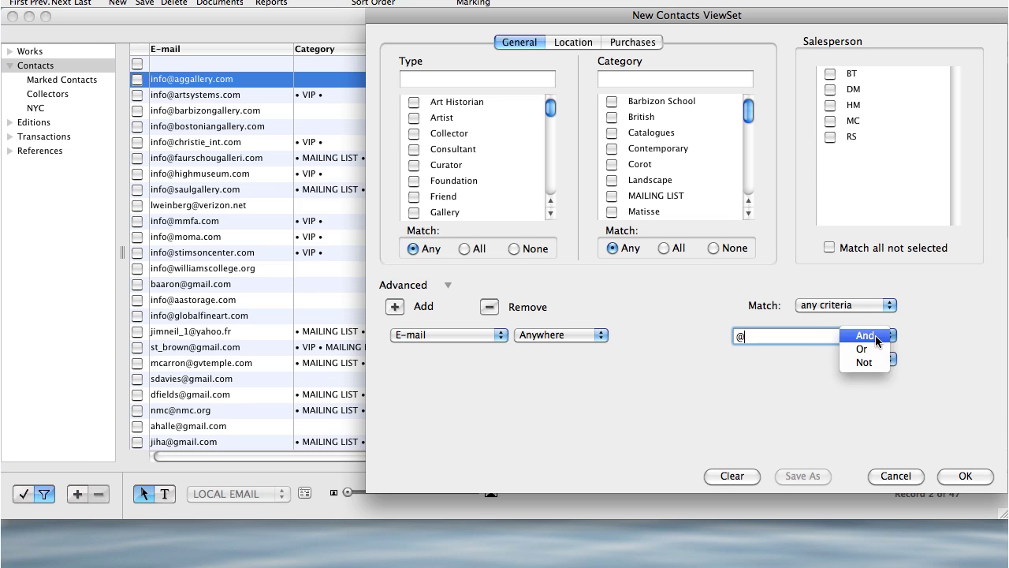
pyautogui.click(866, 335)
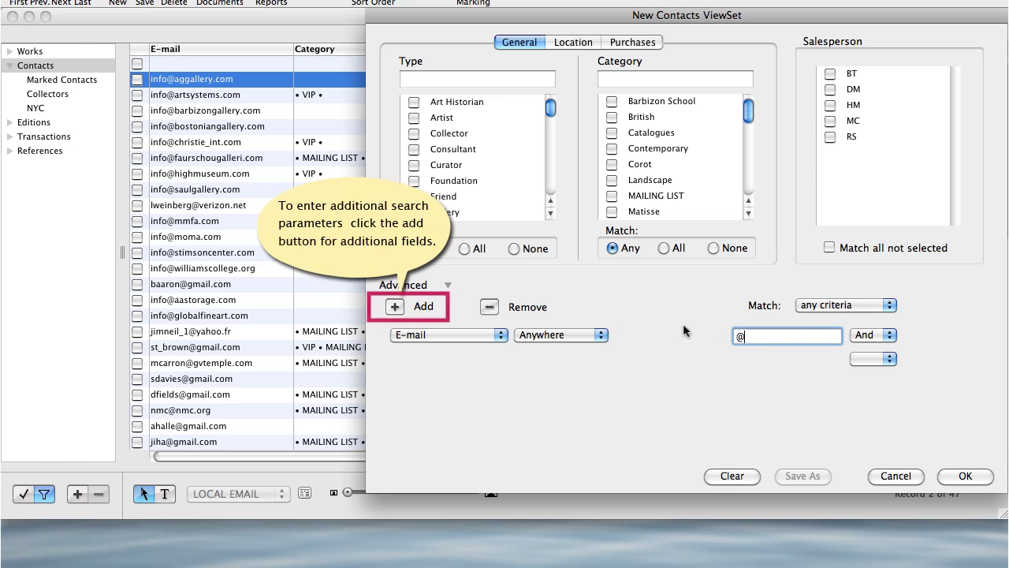
pyautogui.click(397, 308)
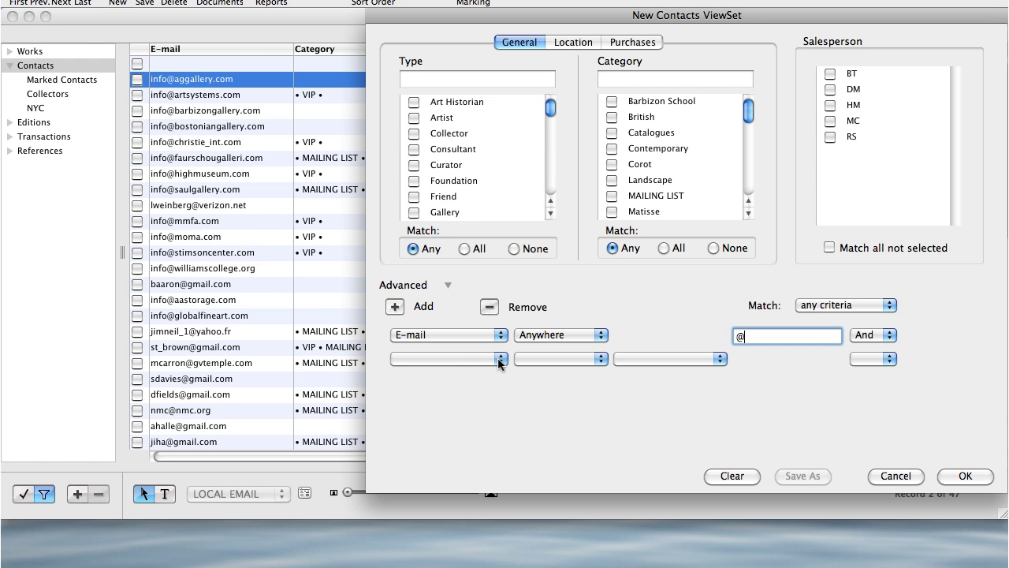
pyautogui.click(499, 359)
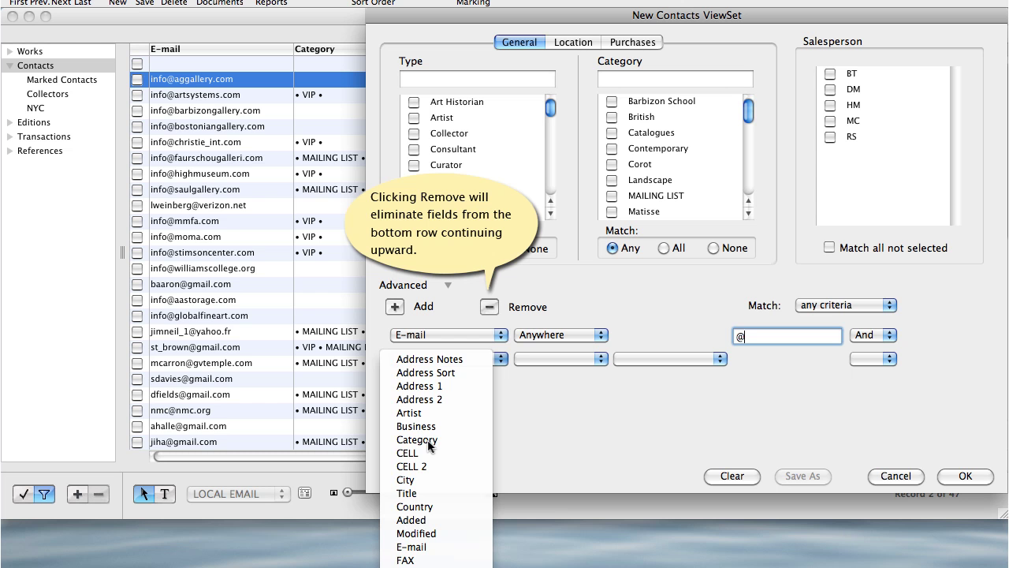
pyautogui.click(428, 441)
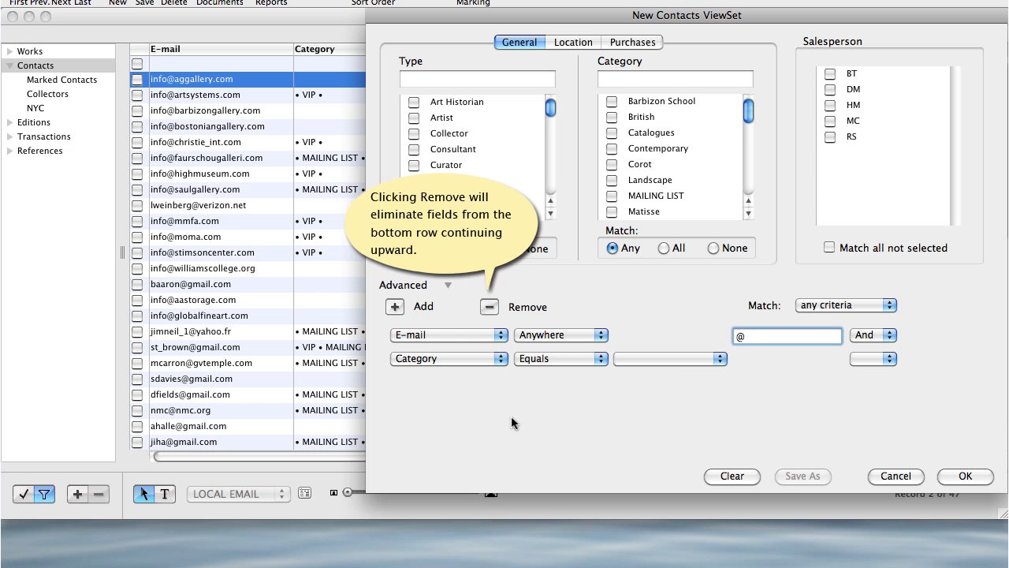
pyautogui.click(719, 359)
pyautogui.click(638, 506)
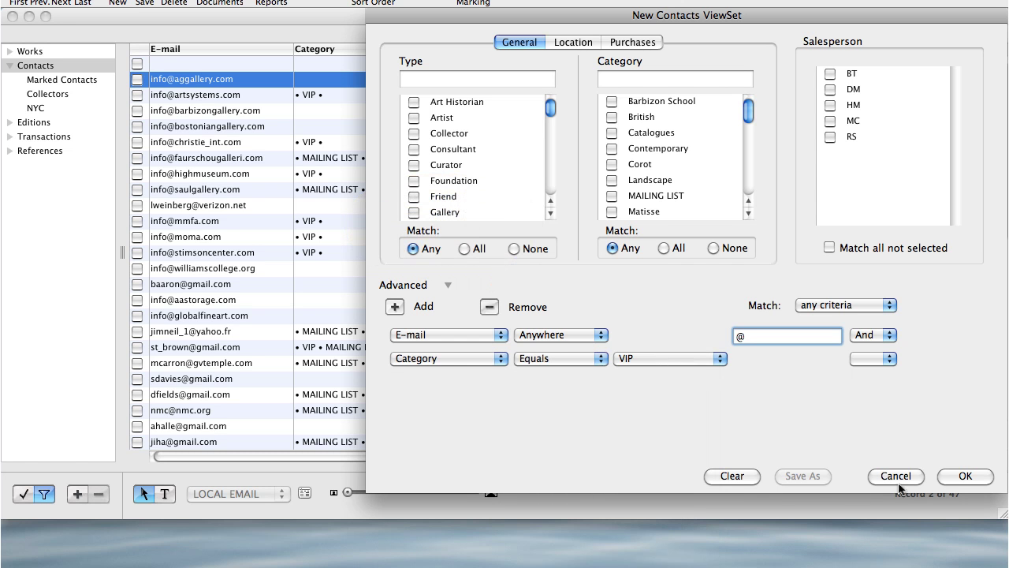
pyautogui.click(964, 476)
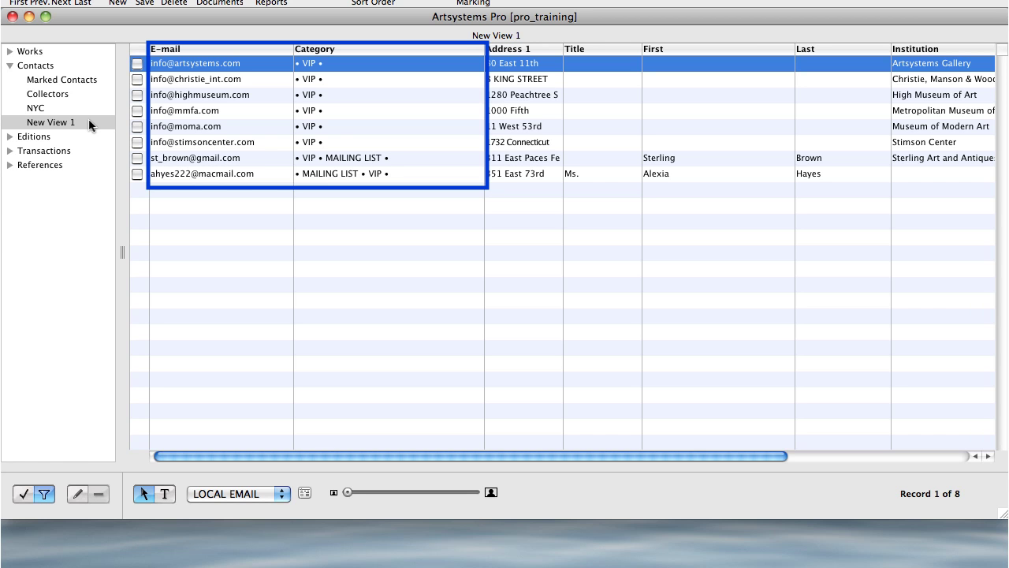
# Rename the new Contacts view set as VIP EMAIL LIST.
pyautogui.doubleClick(89, 123)
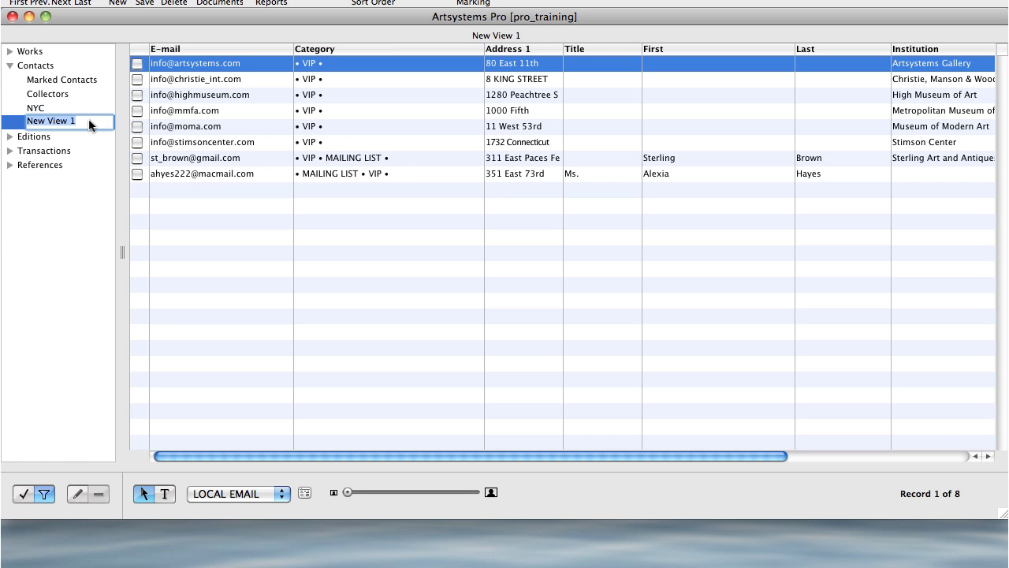
pyautogui.write('VIP EMAIL LIST')
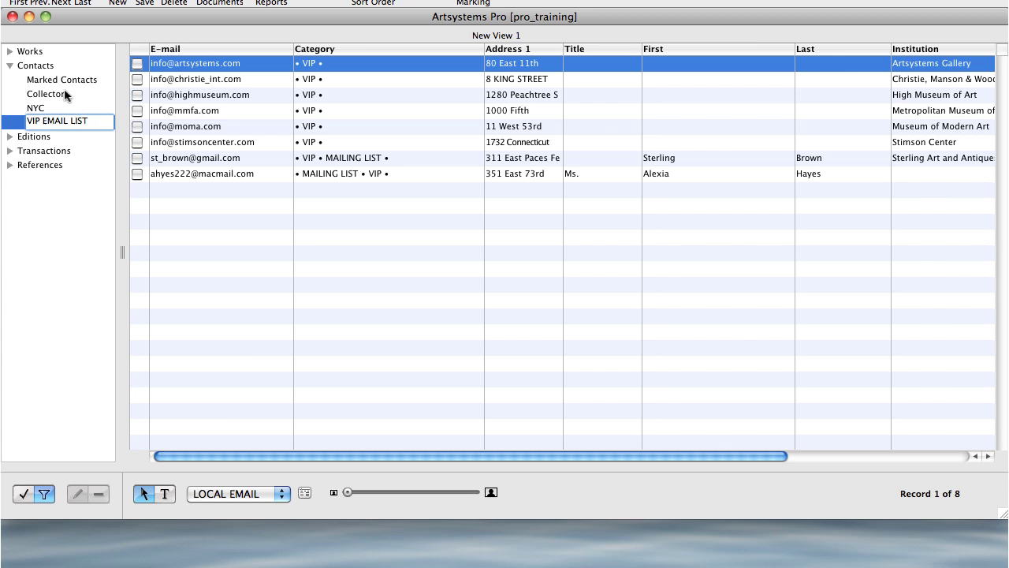
pyautogui.click(39, 66)
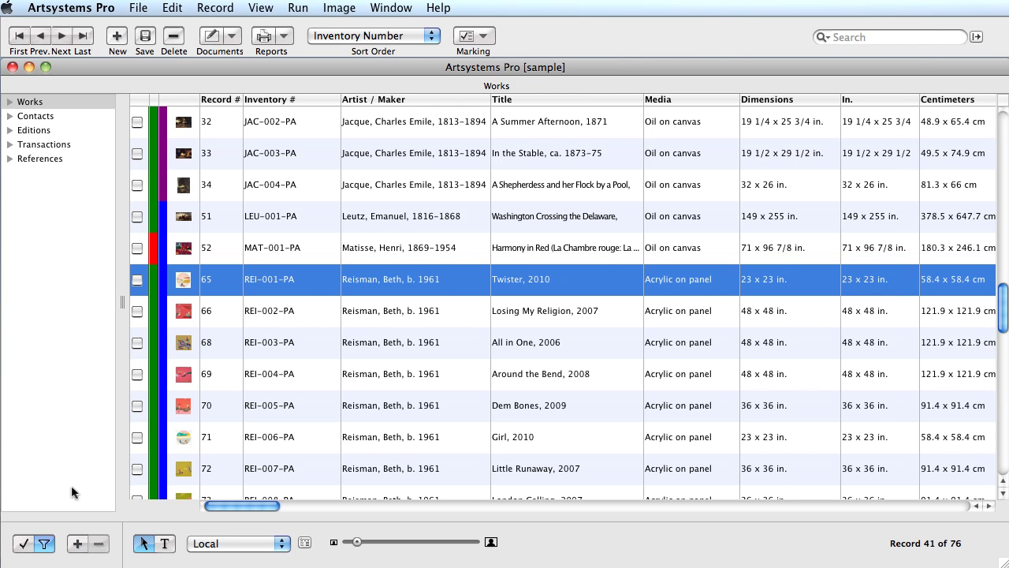
# Create a Works view set that filters on the status Sold.
pyautogui.click(77, 544)
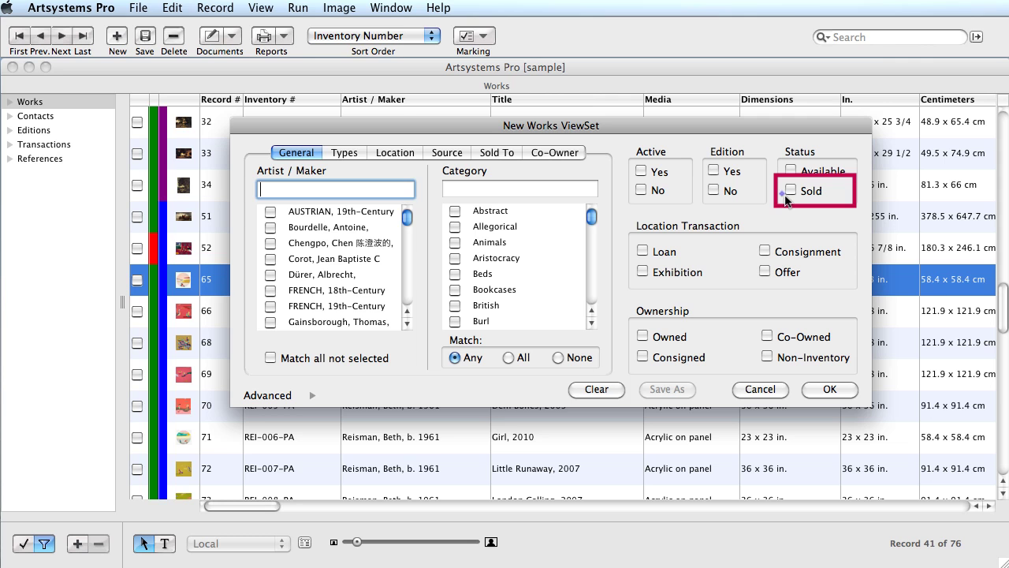
pyautogui.click(785, 195)
pyautogui.press('Return')
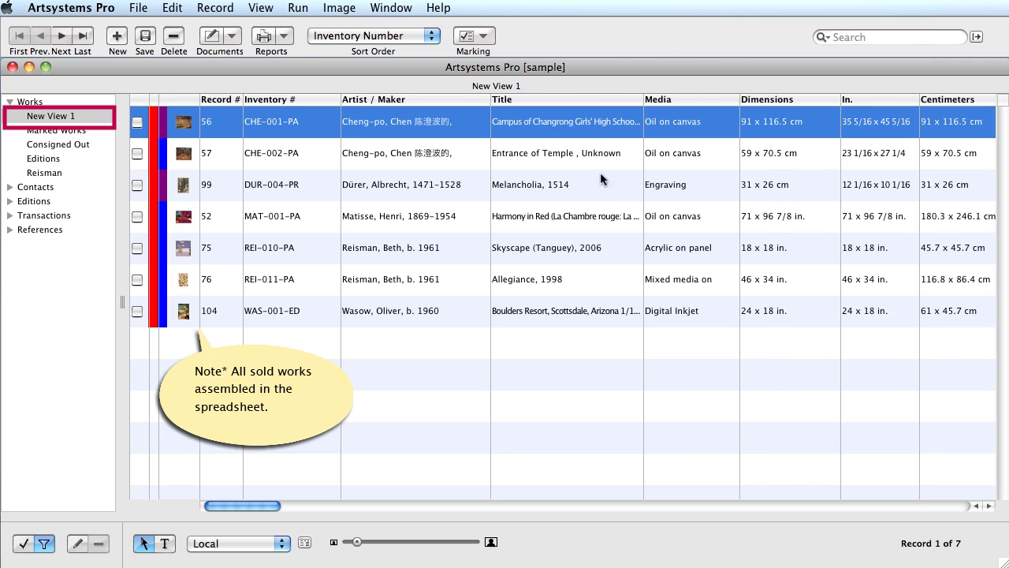
# Rename the sold-status view set as SOLD WORKS and return to the full Works list.
pyautogui.doubleClick(79, 116)
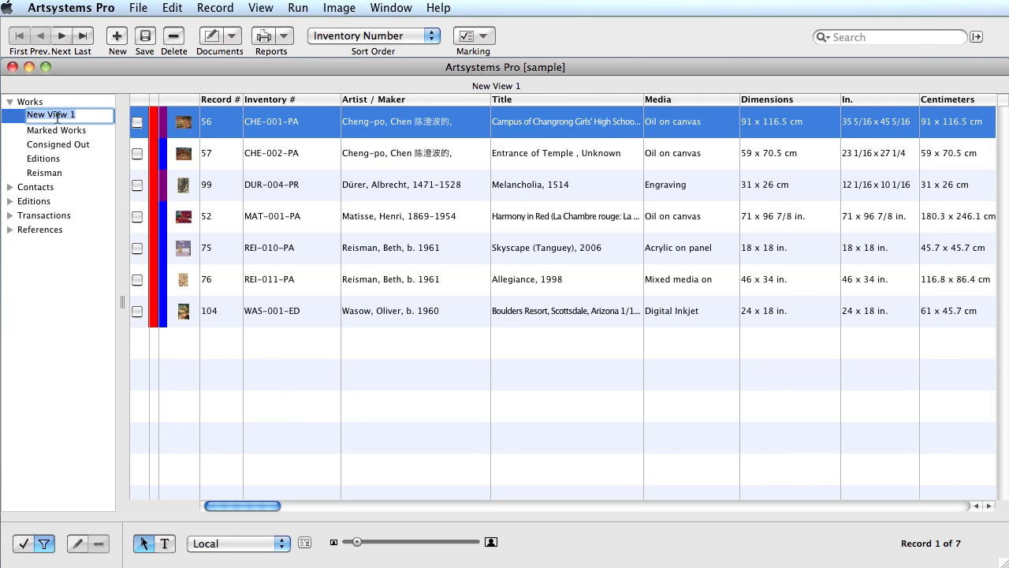
pyautogui.write('SOLD WORKS')
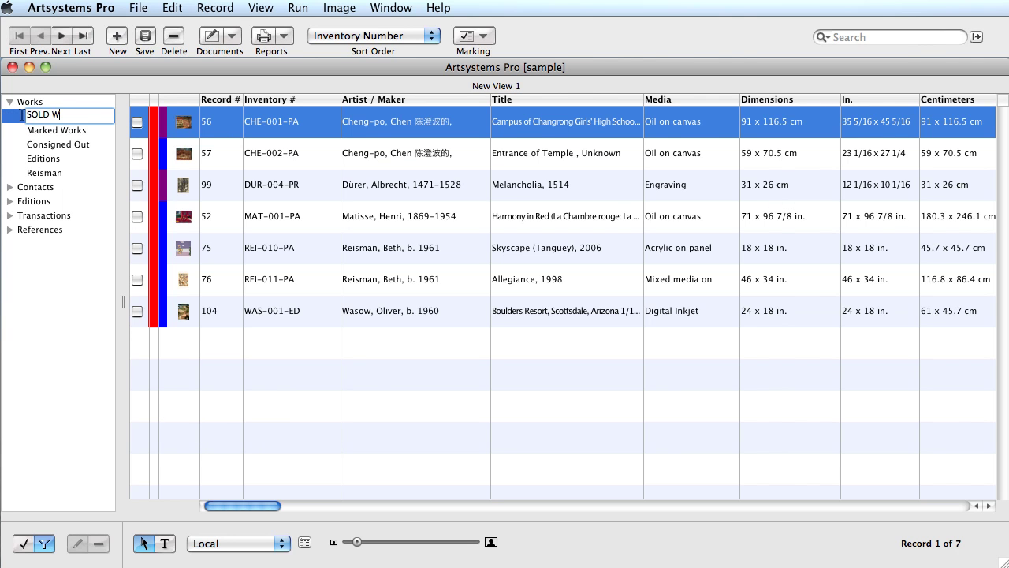
pyautogui.click(26, 102)
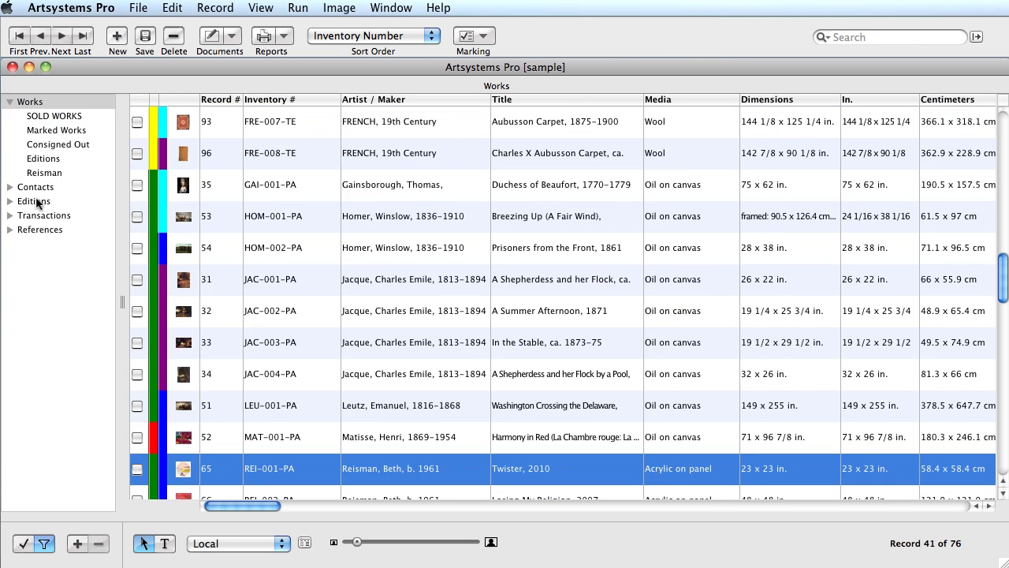
# Create a Works view set that filters on the artist Winslow Homer.
pyautogui.click(77, 543)
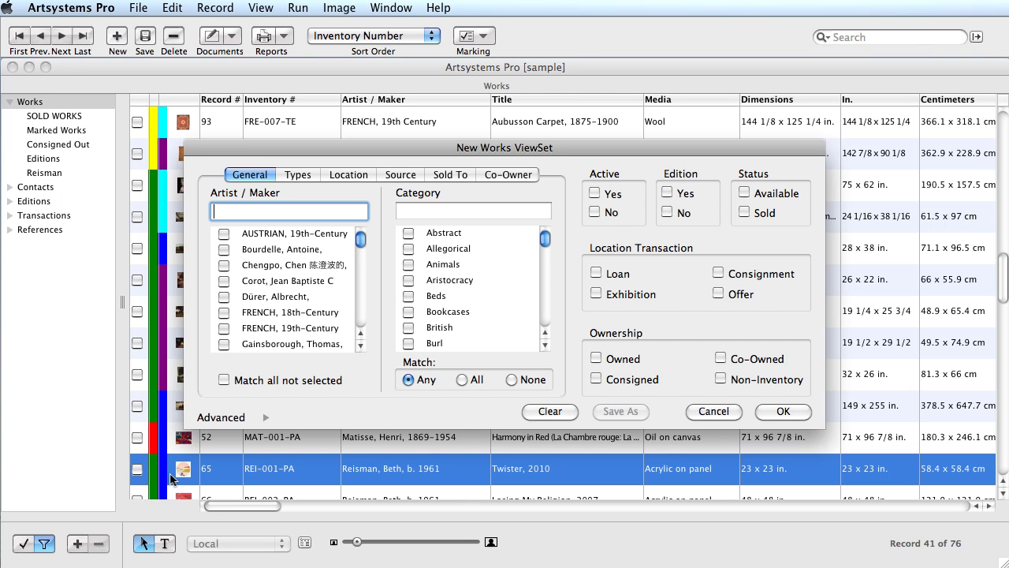
pyautogui.click(361, 349)
pyautogui.click(224, 298)
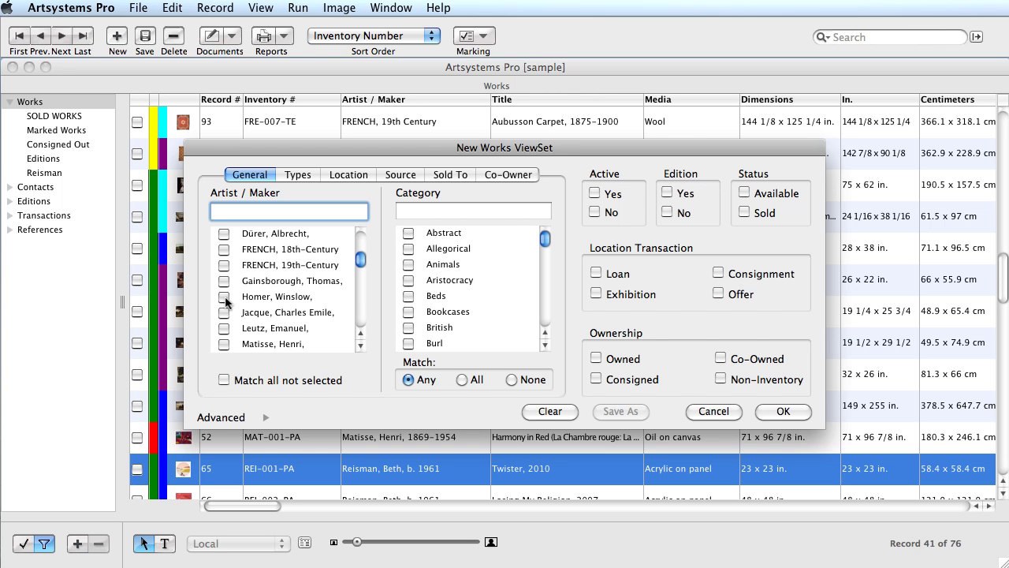
pyautogui.click(776, 412)
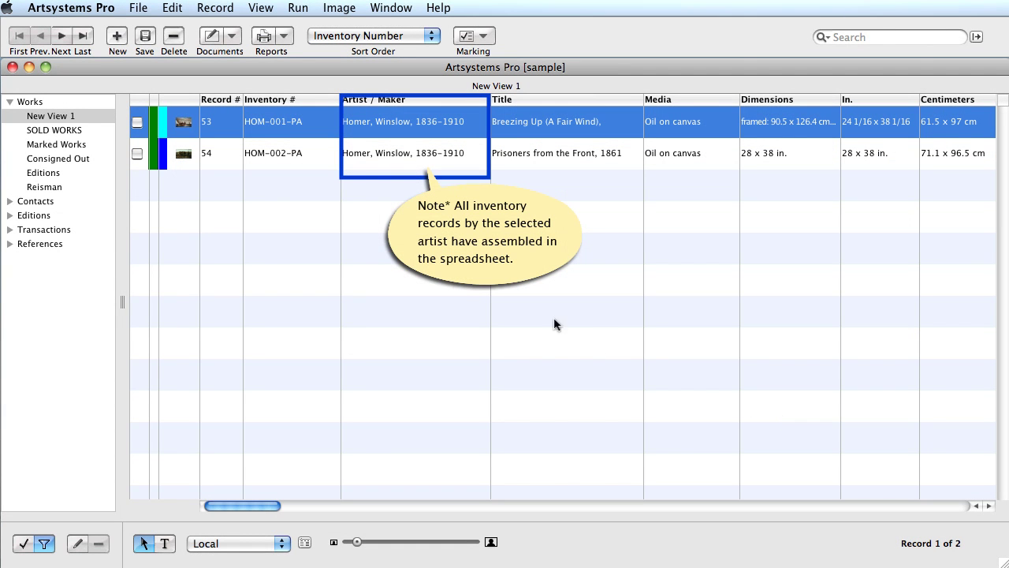
# From the full Works list, create a view set for type Painting with status Available and Active set to Yes.
pyautogui.click(36, 105)
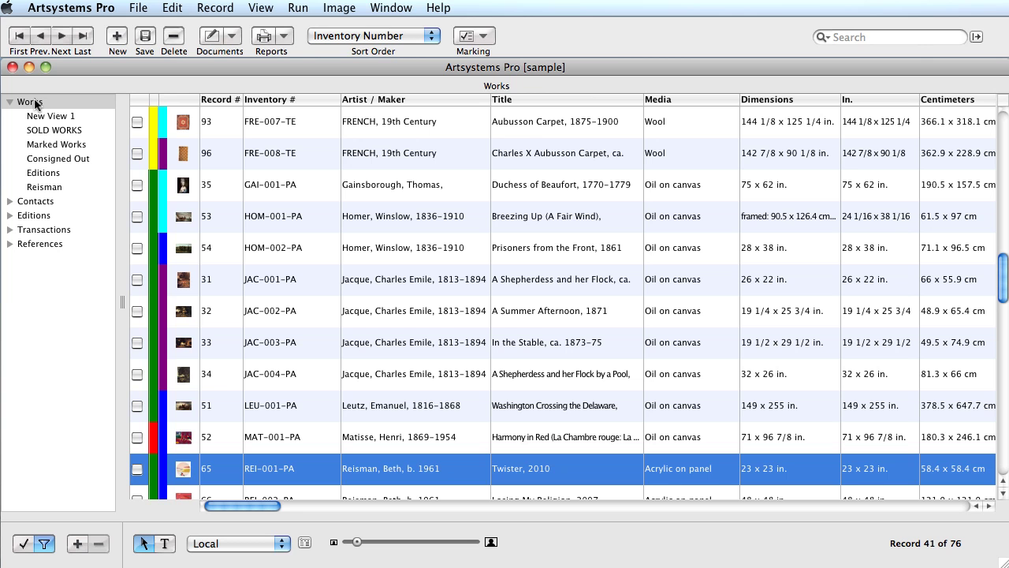
pyautogui.click(77, 543)
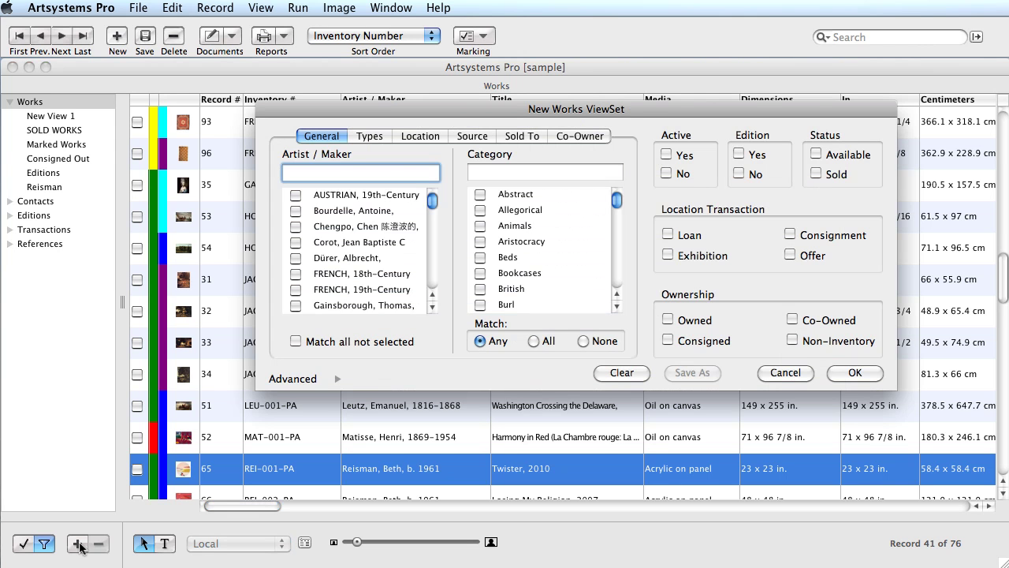
pyautogui.click(380, 140)
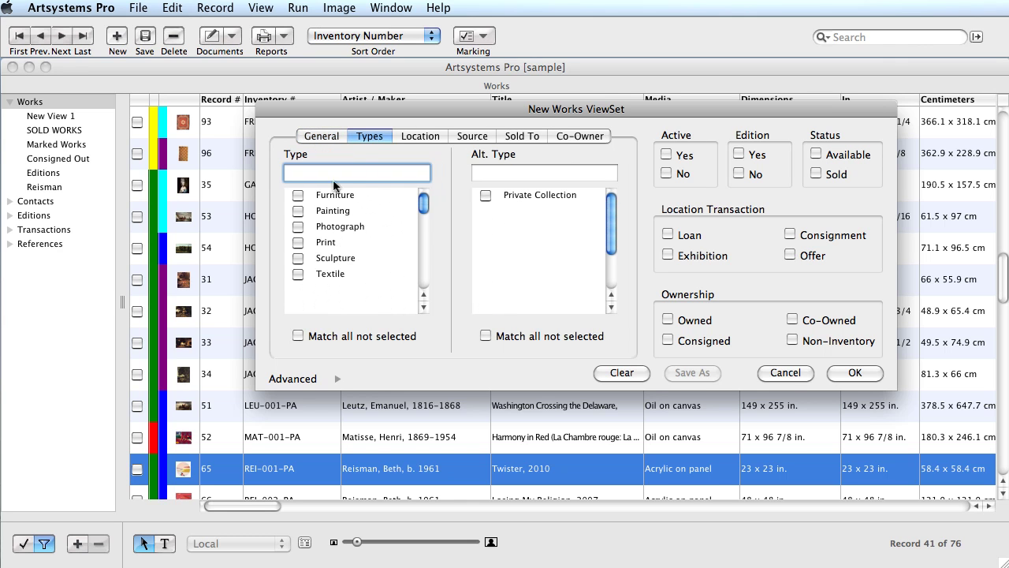
pyautogui.click(298, 211)
pyautogui.click(816, 154)
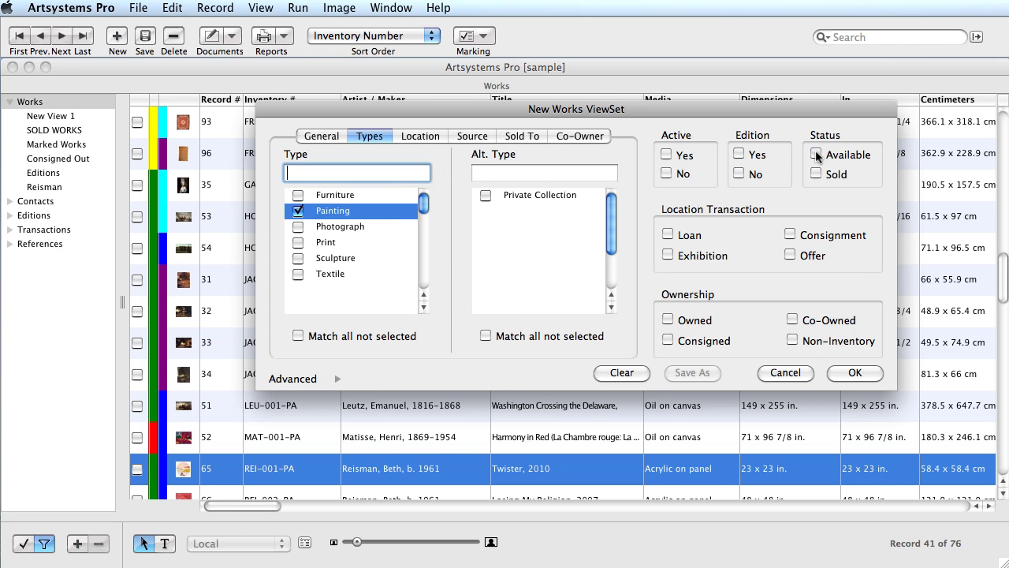
pyautogui.click(666, 154)
pyautogui.click(855, 373)
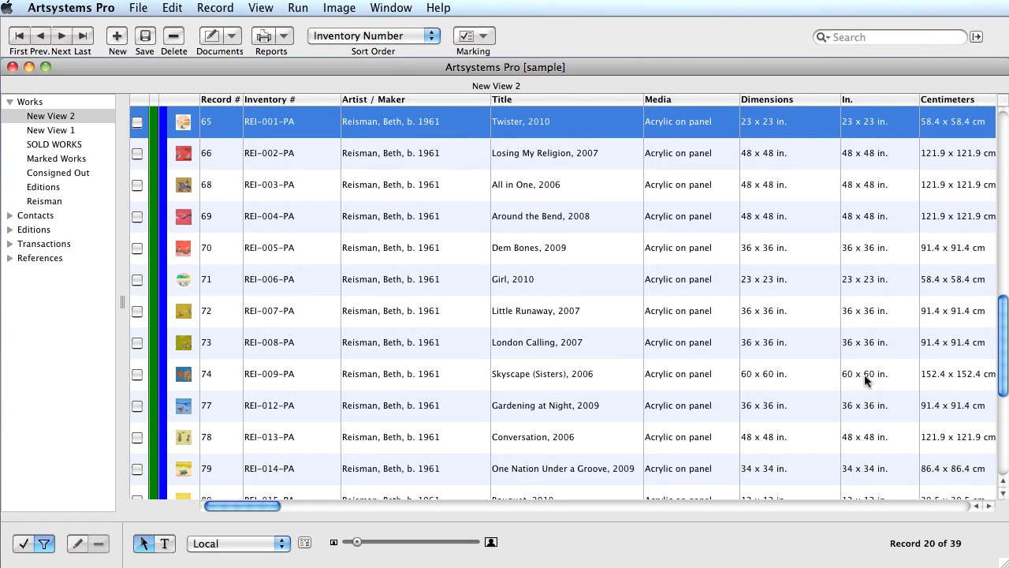
# Rename the available paintings view set as AVAILABLE ACTIVE and return to the full Works list.
pyautogui.doubleClick(72, 117)
pyautogui.write('AVAILABLE ACT')
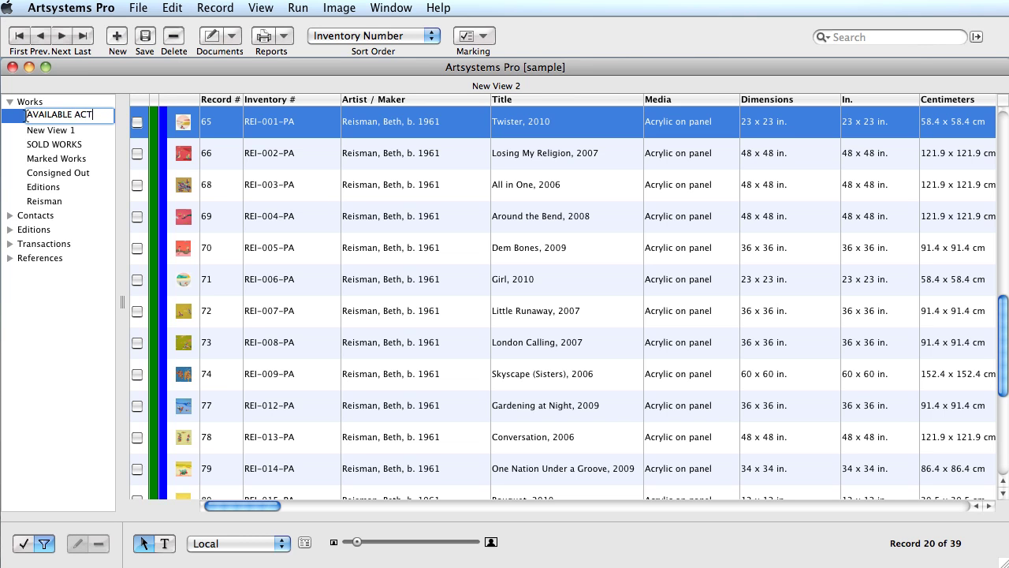
pyautogui.write('IVE')
pyautogui.click(29, 102)
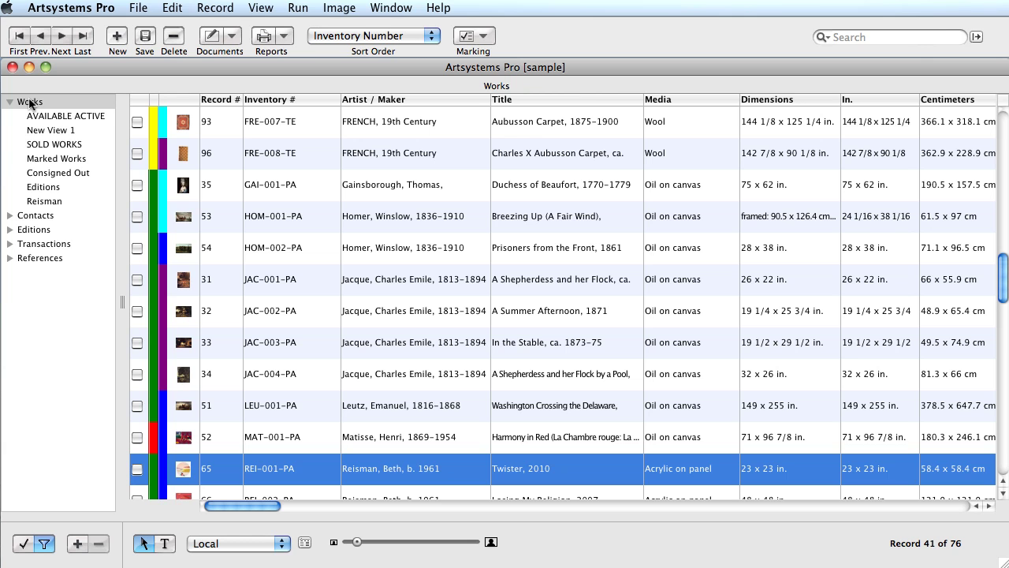
# Create a Works view set with the advanced criterion Date Modified Greater than 01/01/2012.
pyautogui.click(77, 543)
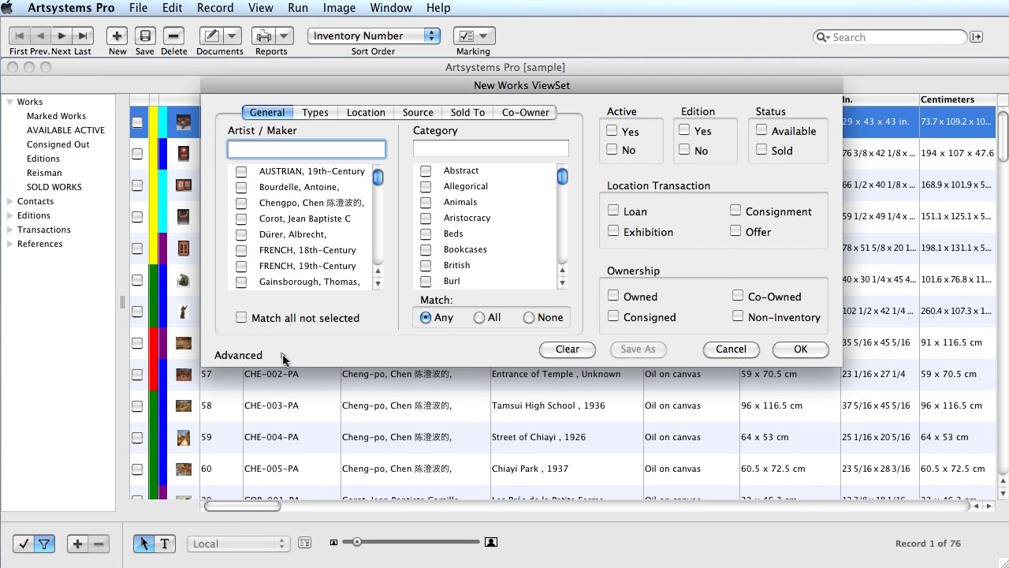
pyautogui.click(283, 356)
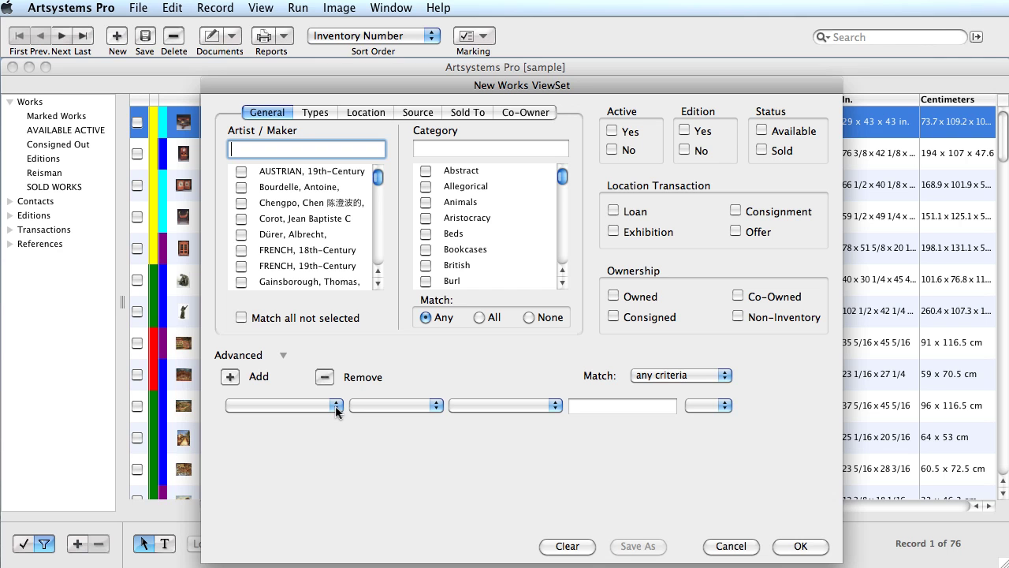
pyautogui.click(336, 406)
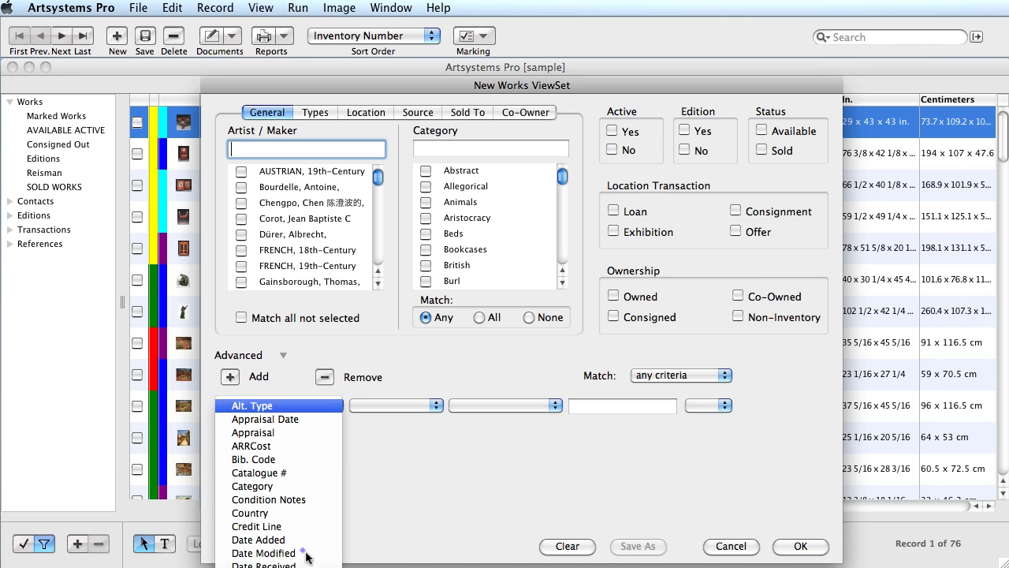
pyautogui.click(437, 407)
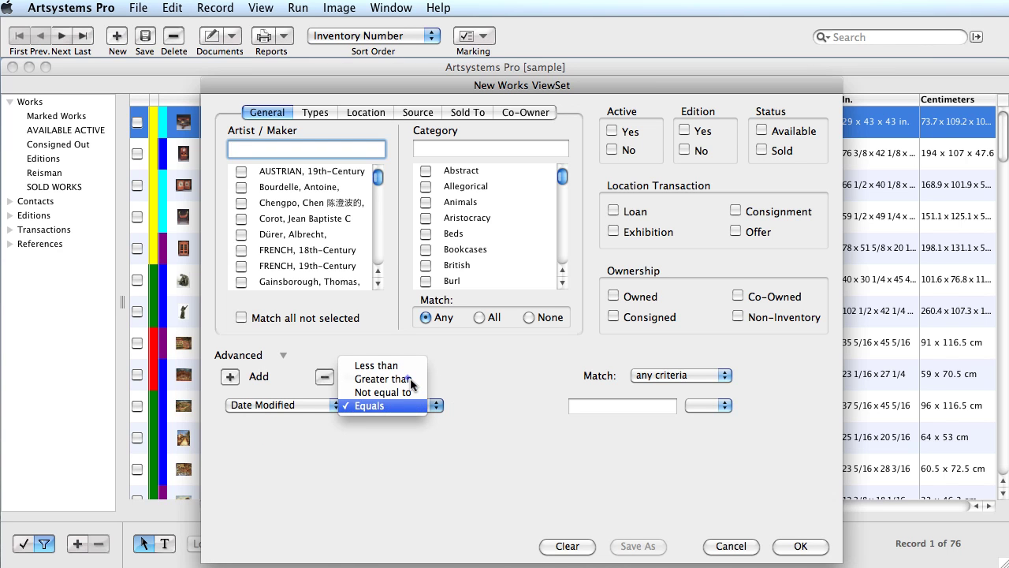
pyautogui.click(412, 381)
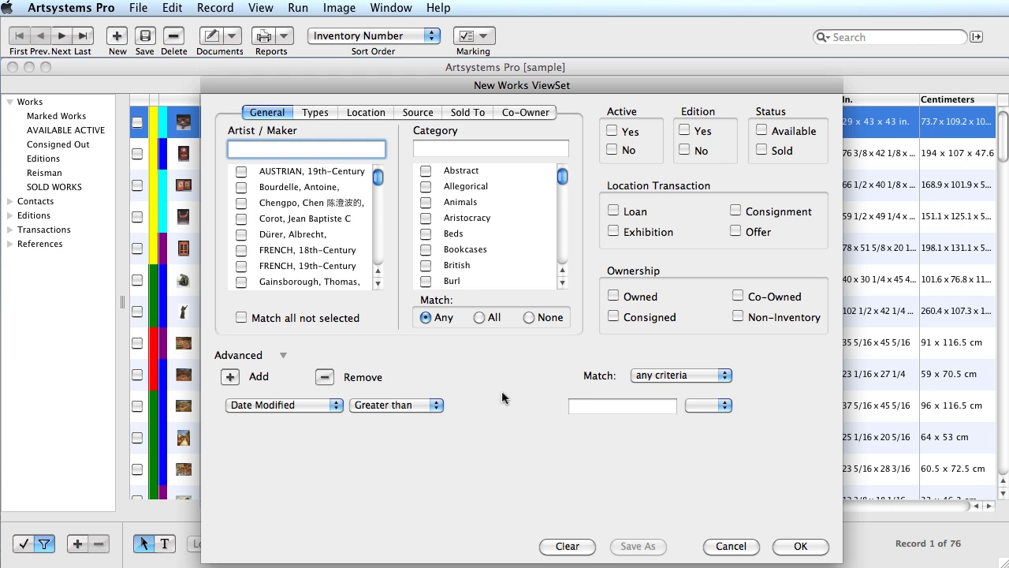
pyautogui.click(593, 405)
pyautogui.write('01/01/2012')
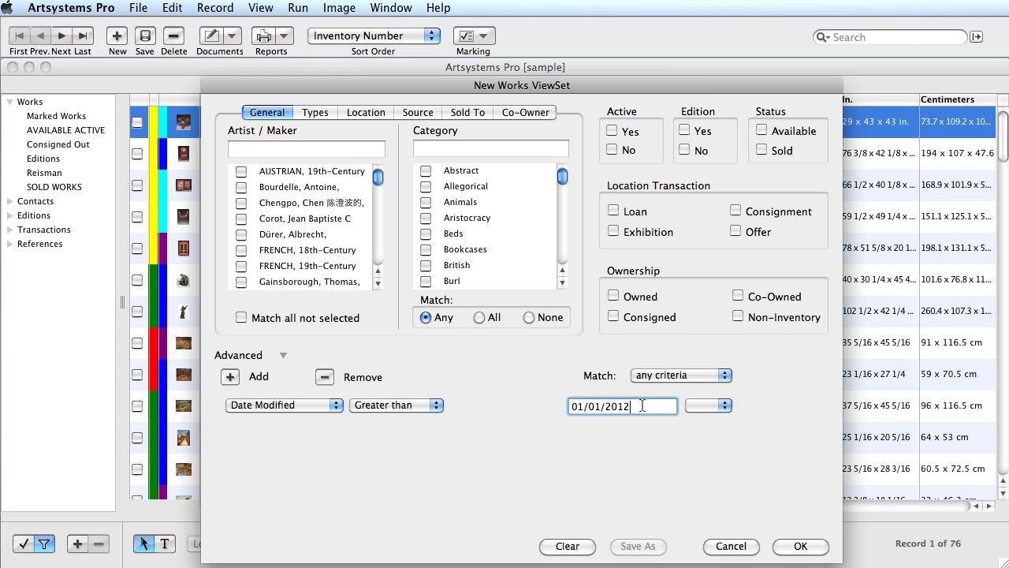
pyautogui.click(801, 547)
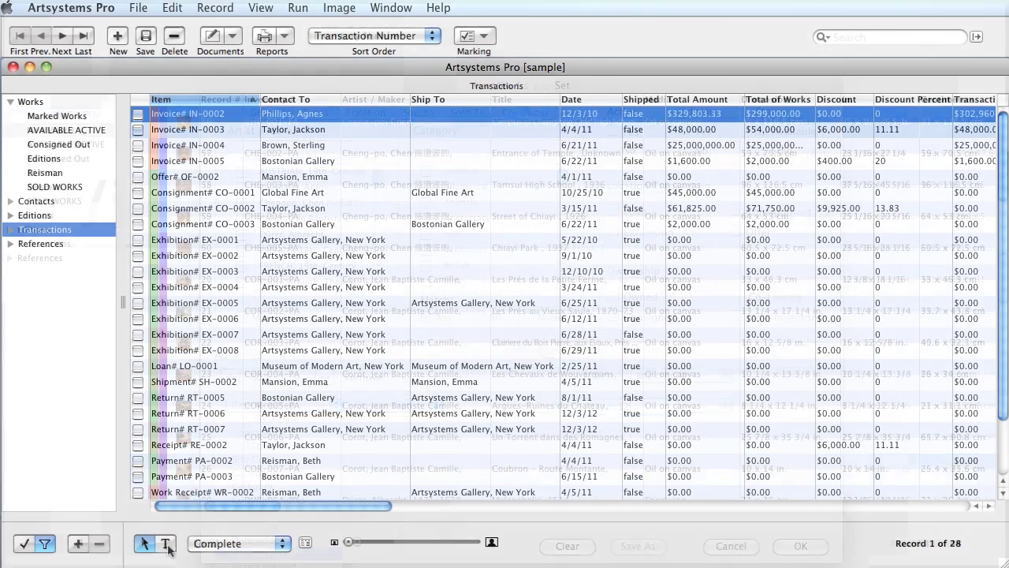
# Create a Transactions view set for type Invoice with transaction dates from 01/01/11 to 01/01/12.
pyautogui.click(78, 543)
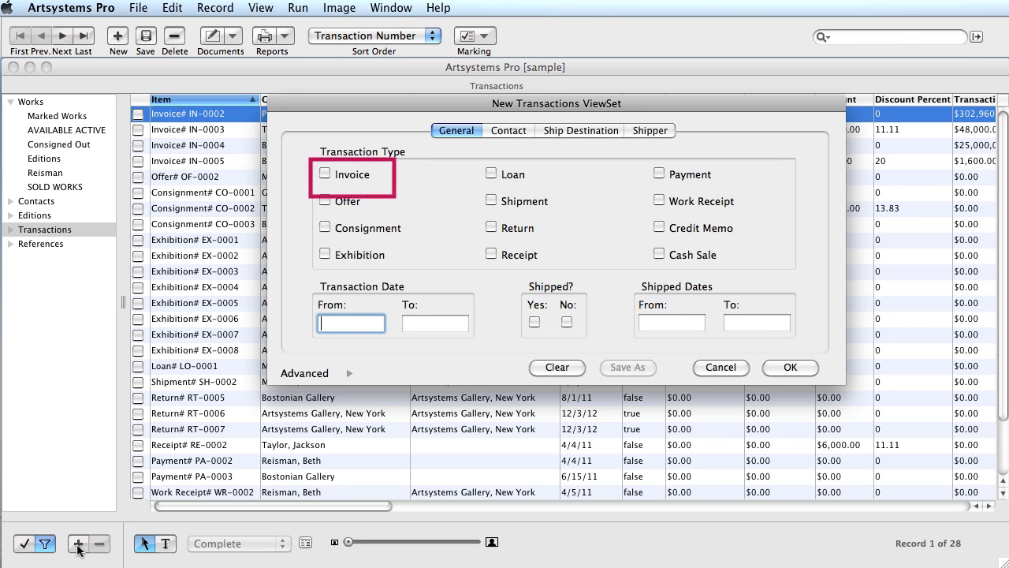
pyautogui.click(326, 173)
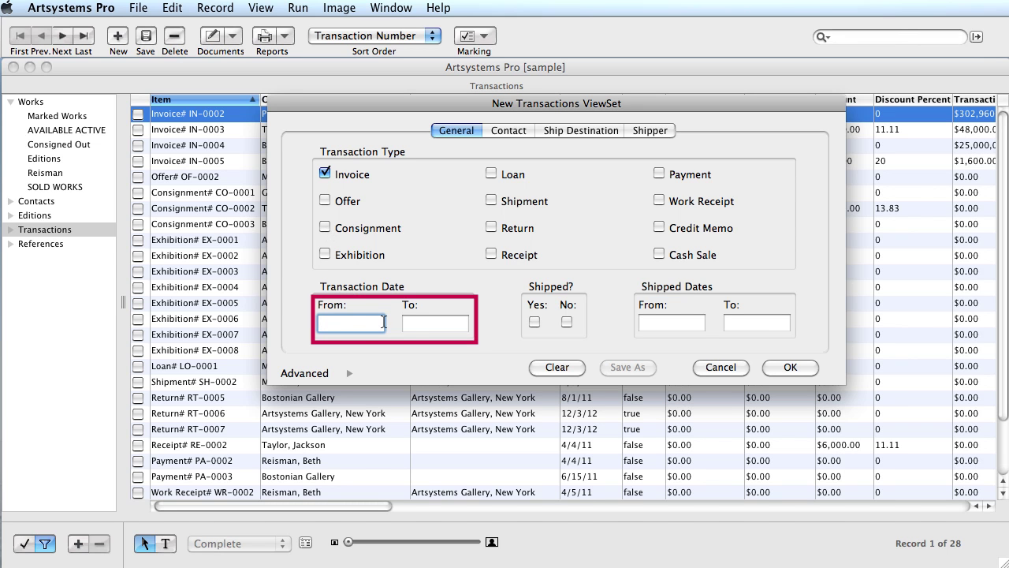
pyautogui.write('01/01/11')
pyautogui.click(407, 325)
pyautogui.write('010112')
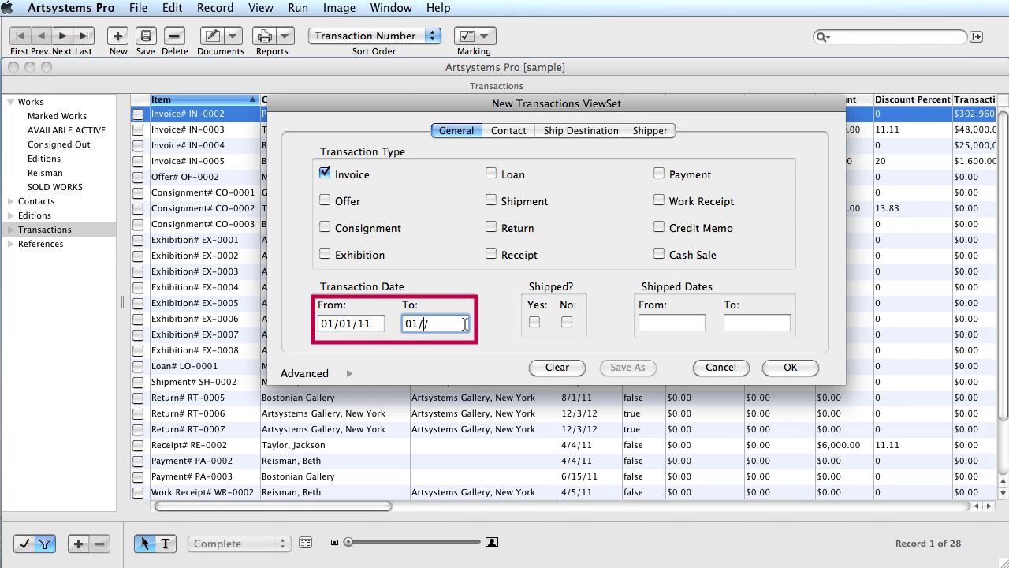
pyautogui.click(789, 367)
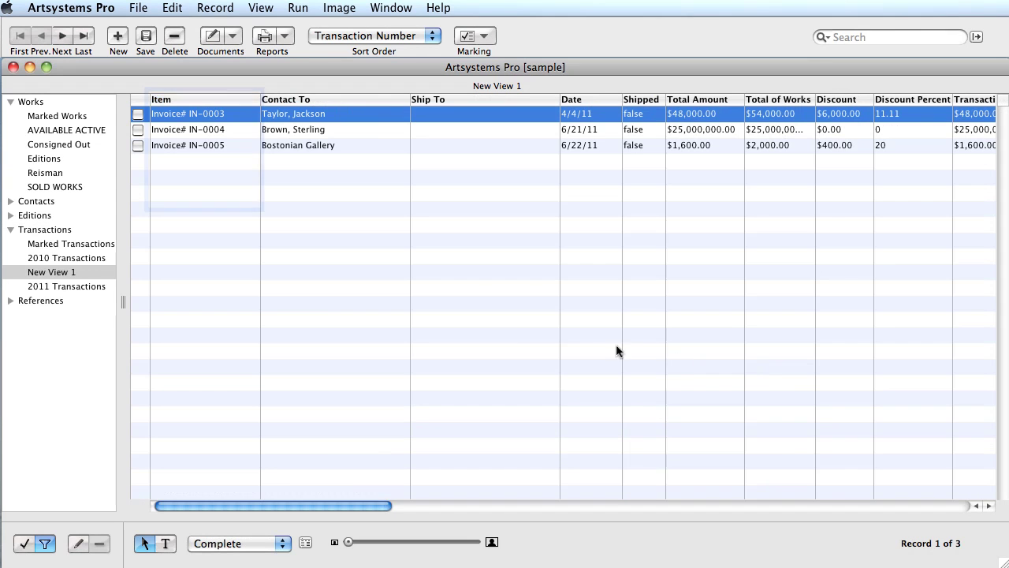
# Rename the new invoice view set as 2011 Sales.
pyautogui.doubleClick(82, 274)
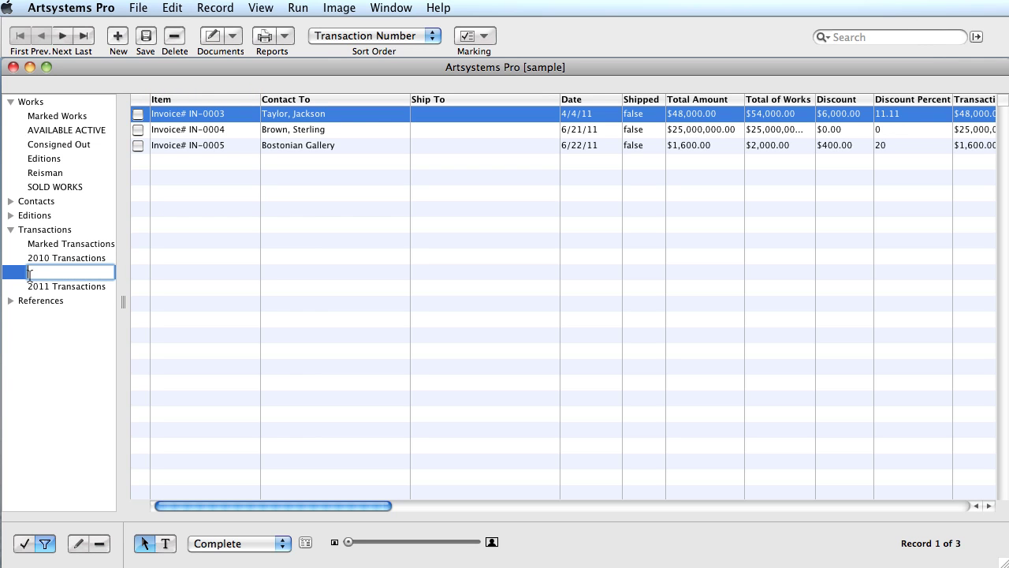
pyautogui.write('2011 Sales')
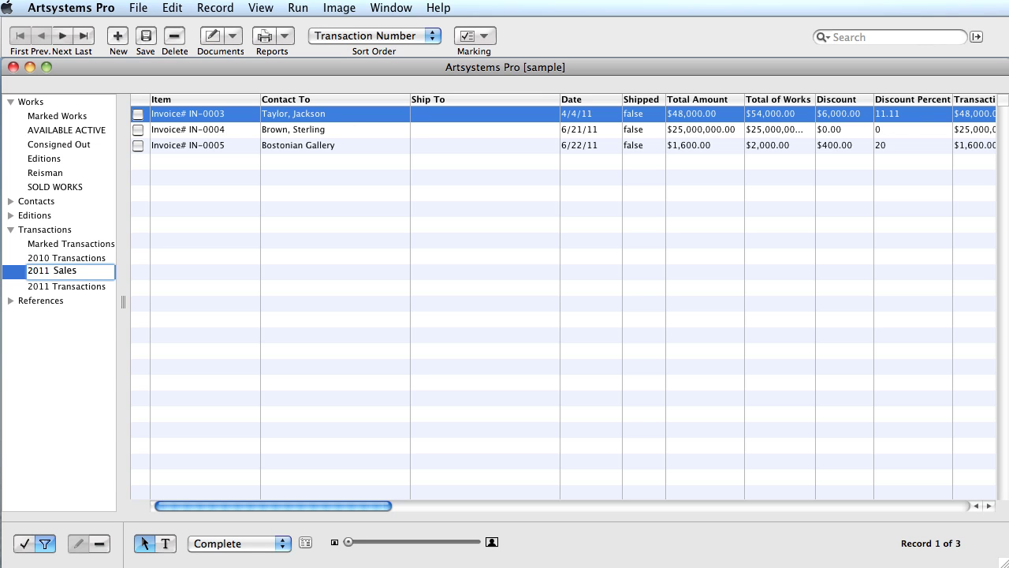
pyautogui.press('Return')
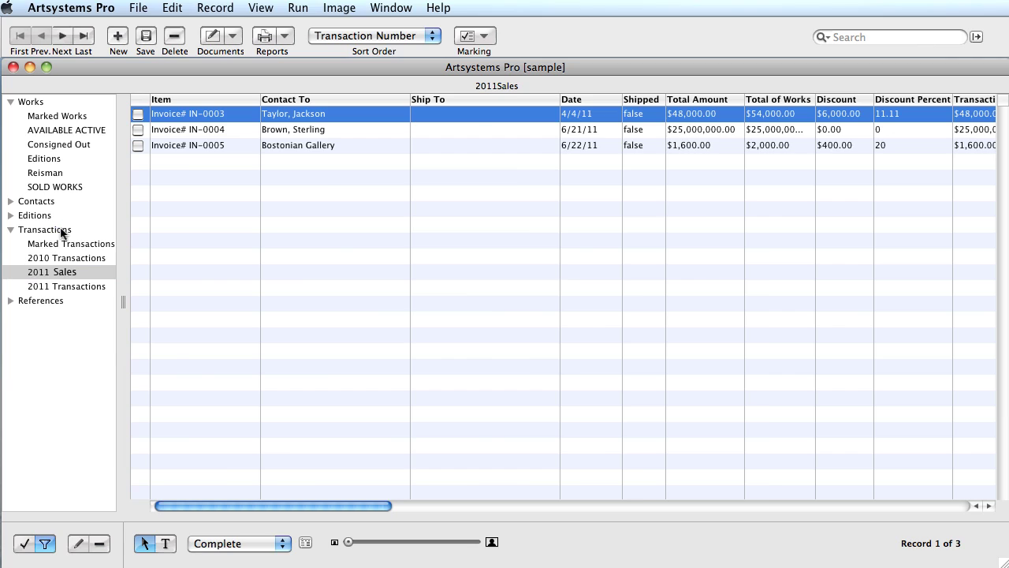
# From the full Transactions list, create a view set that filters on the contact Bostonian Gallery.
pyautogui.click(61, 229)
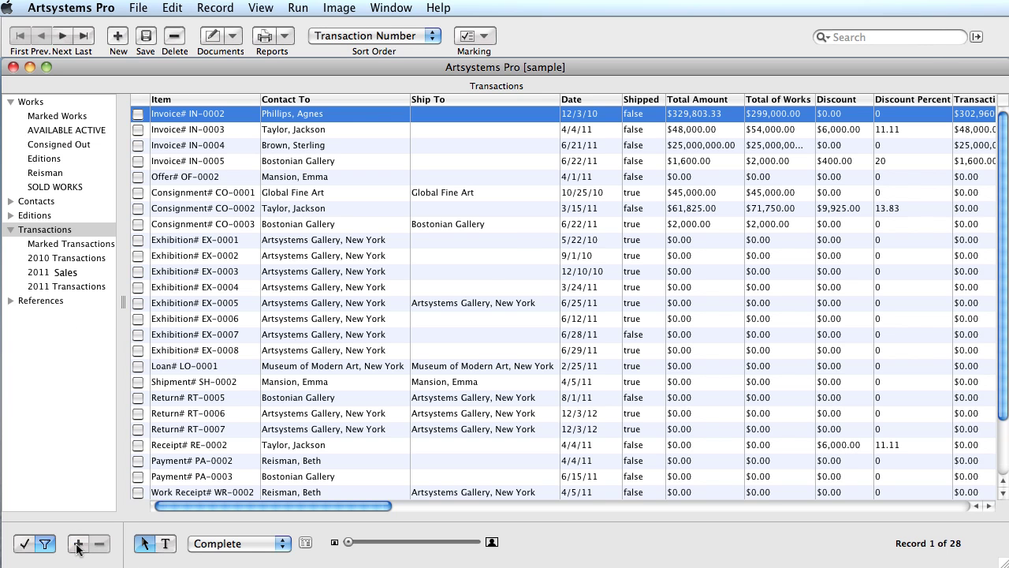
pyautogui.click(77, 545)
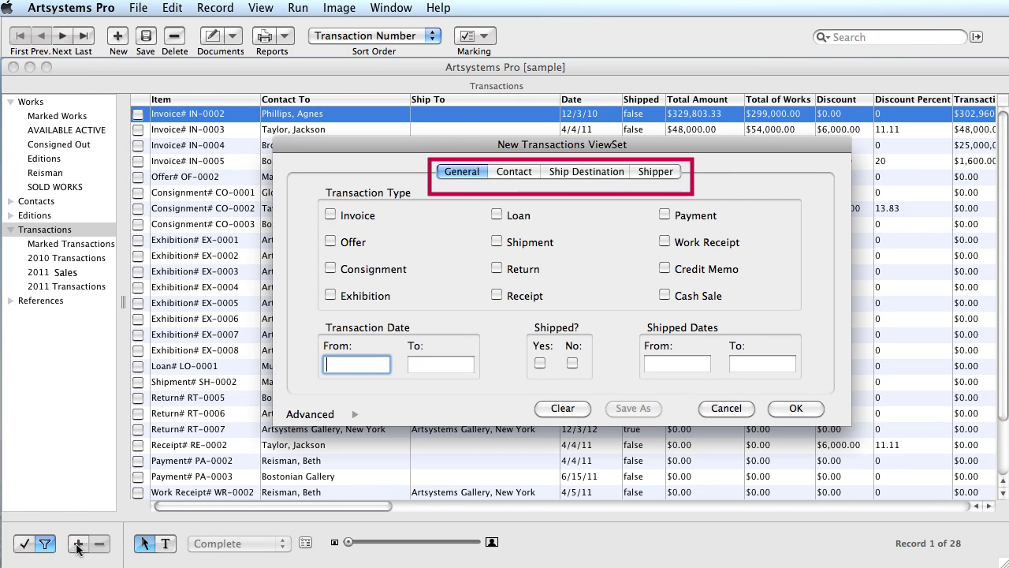
pyautogui.click(523, 181)
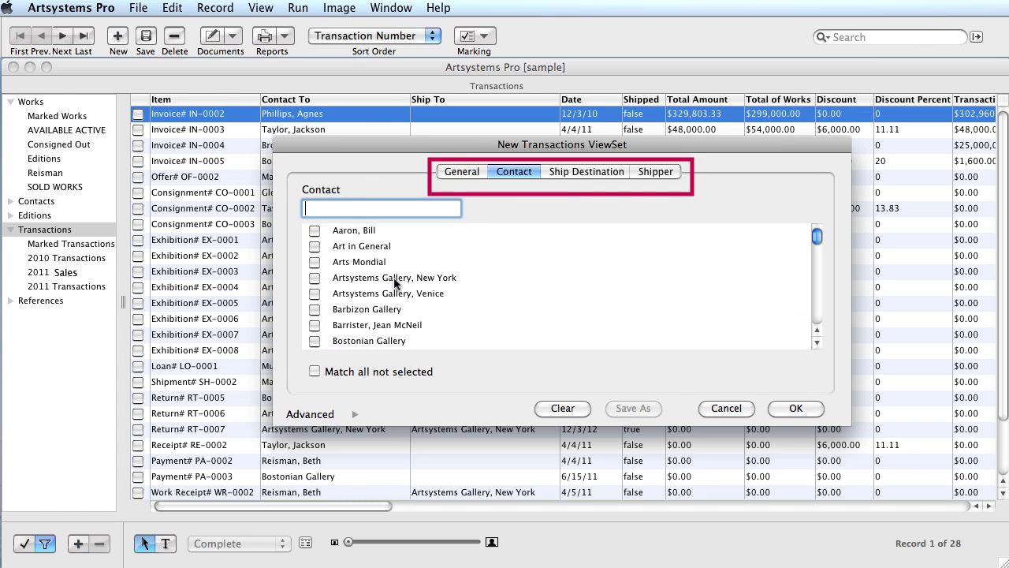
pyautogui.click(314, 341)
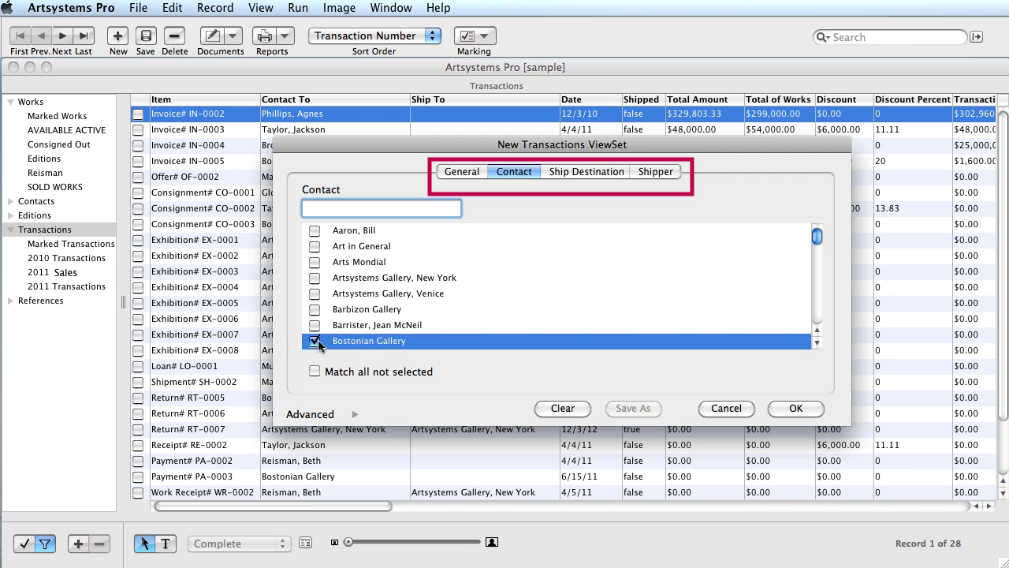
pyautogui.click(803, 412)
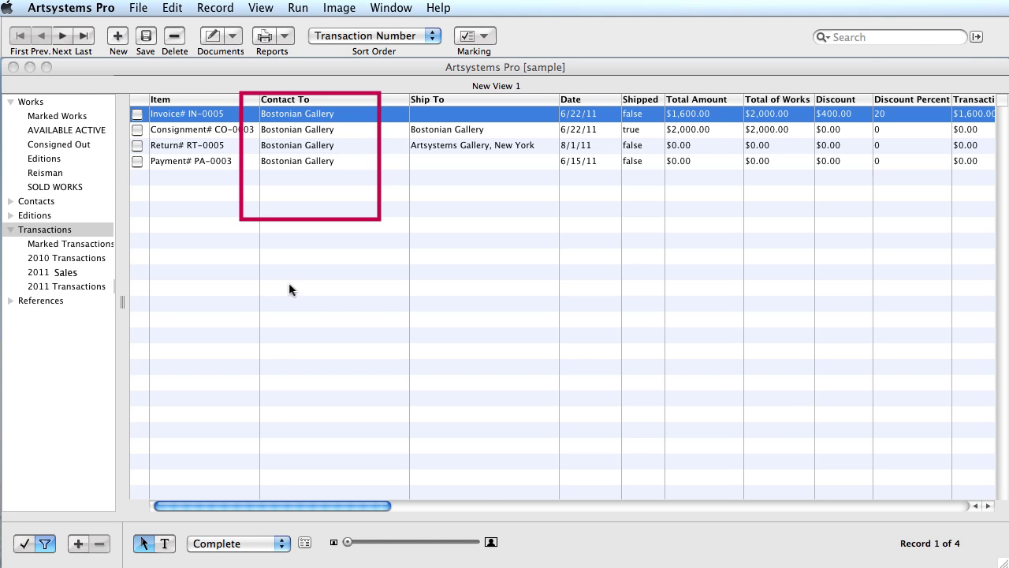
# Start another view set from the full Transactions list and review its Ship Destination and Shipper criteria before returning to the General criteria.
pyautogui.click(63, 230)
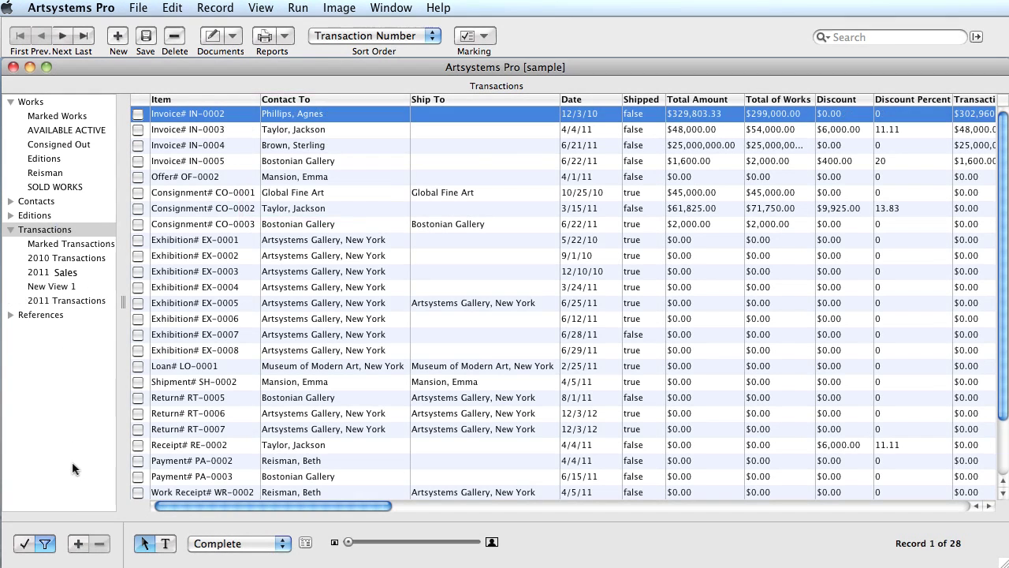
pyautogui.click(78, 543)
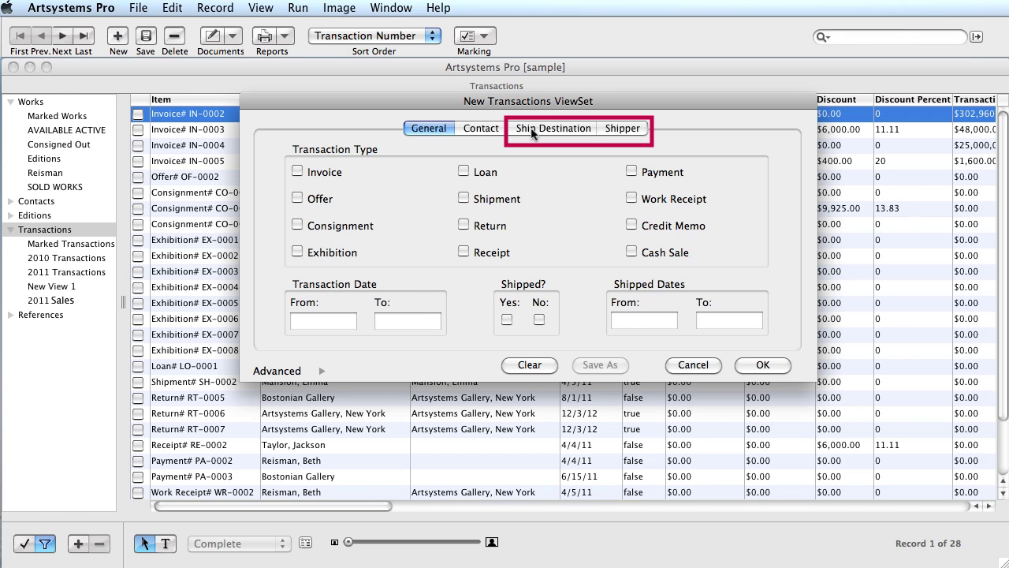
pyautogui.click(536, 129)
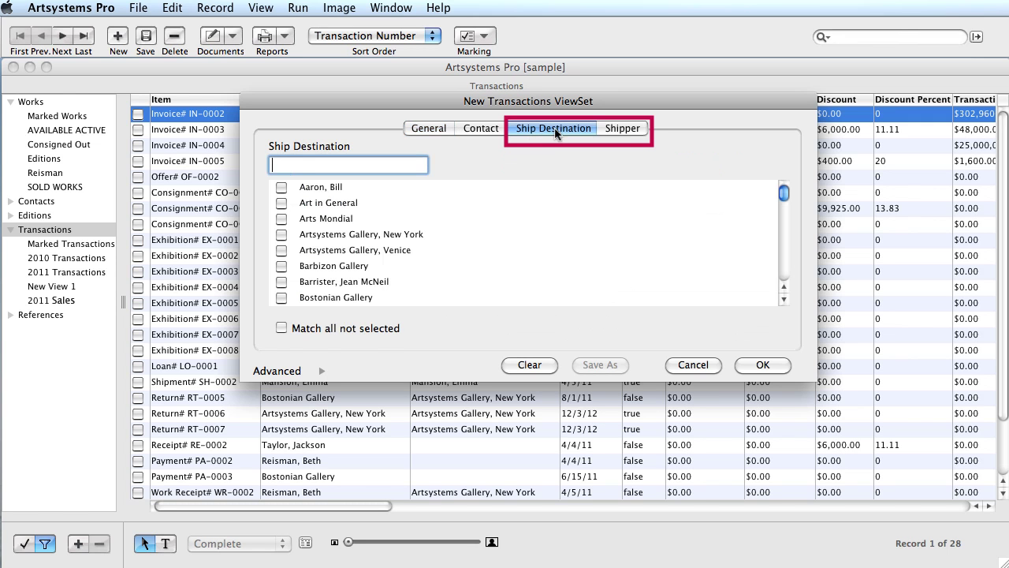
pyautogui.click(630, 131)
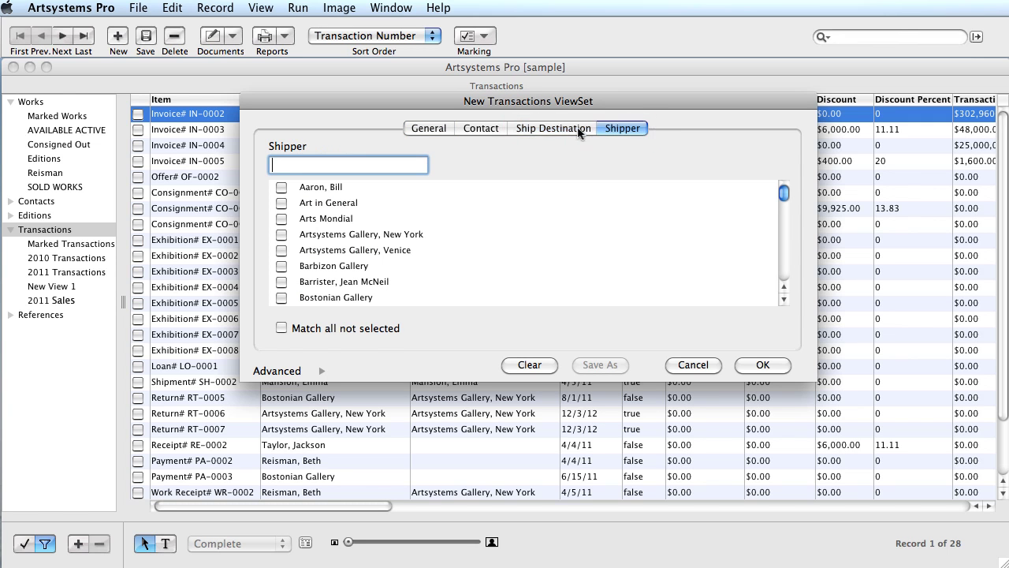
pyautogui.click(414, 128)
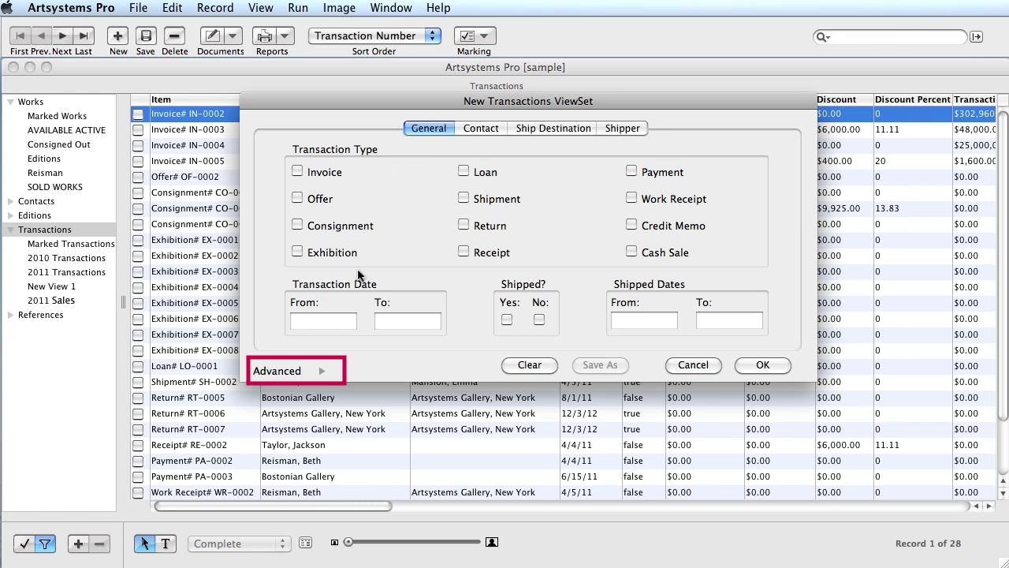
# Create the Transactions view set with the advanced criterion Payment Method Equals Wire.
pyautogui.click(322, 371)
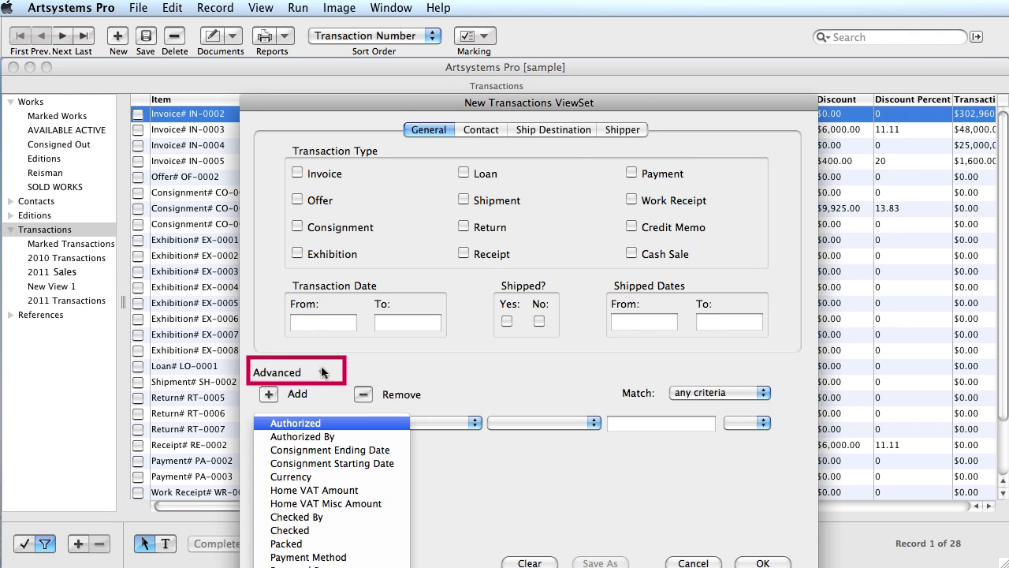
pyautogui.click(329, 556)
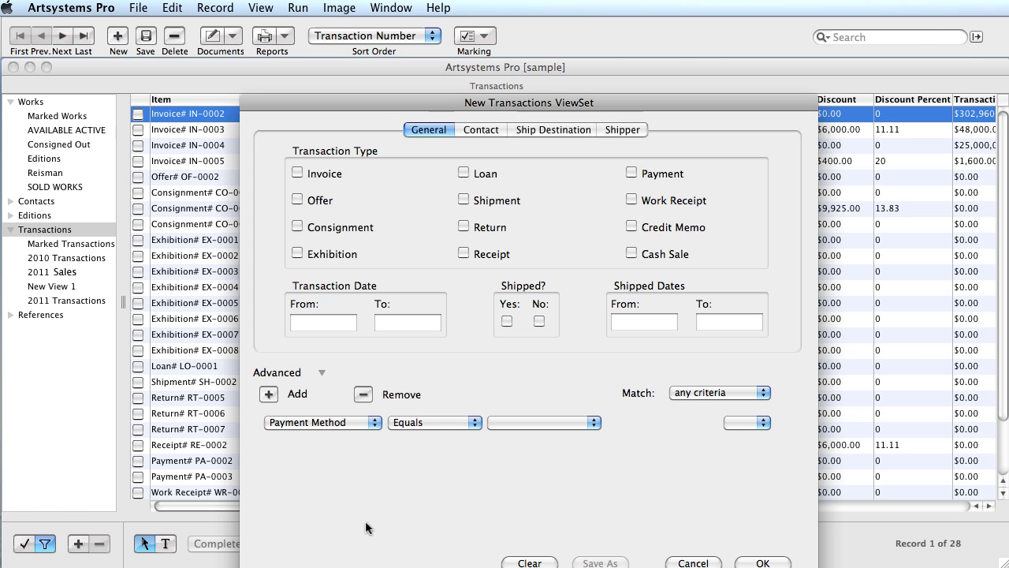
pyautogui.click(476, 423)
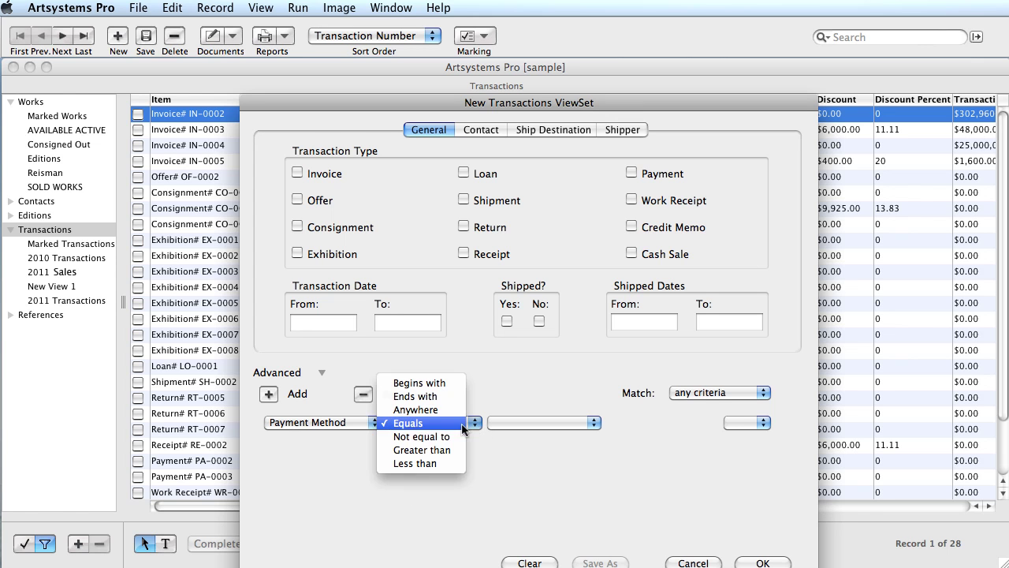
pyautogui.click(422, 423)
pyautogui.click(594, 424)
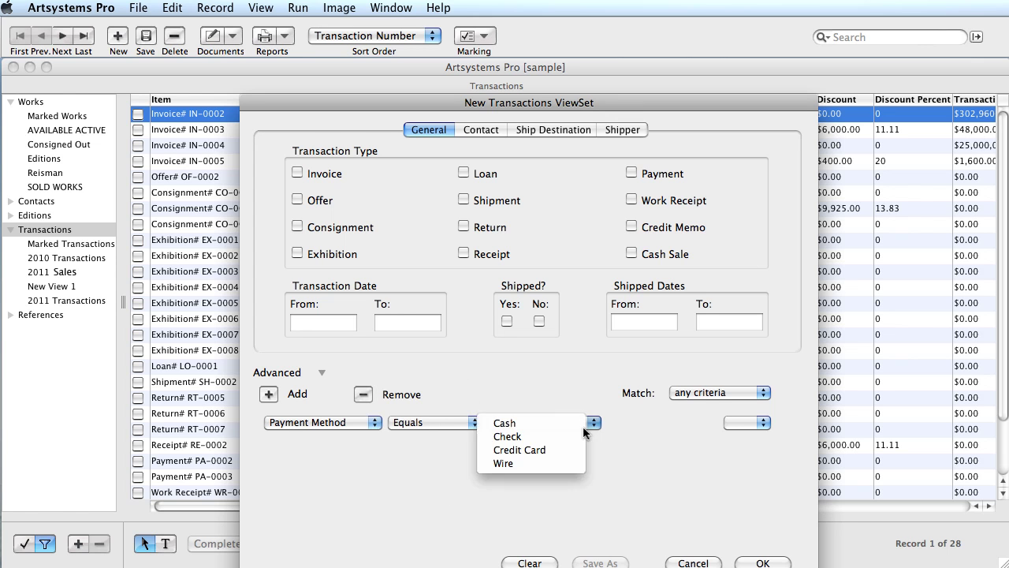
pyautogui.click(503, 463)
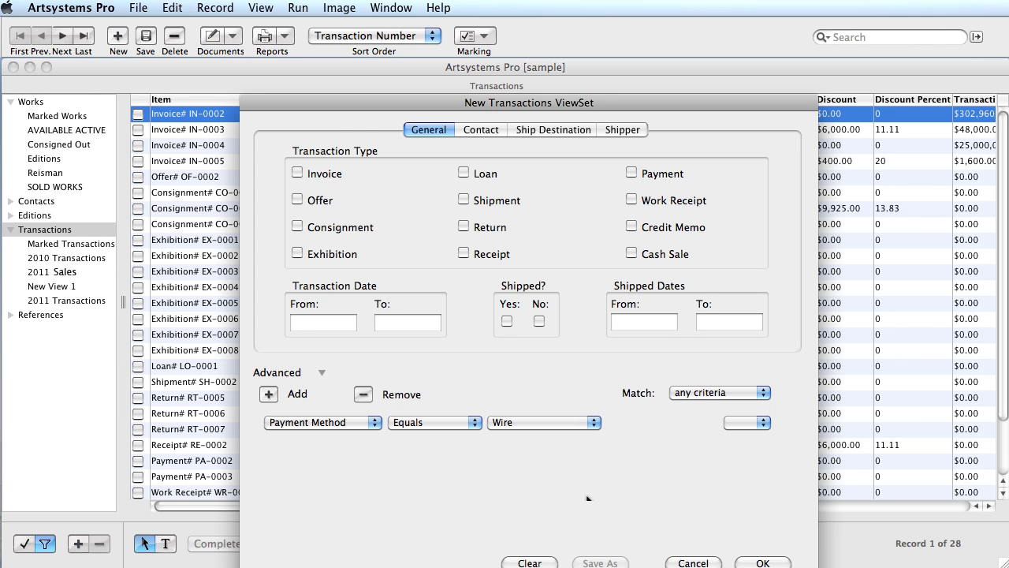
pyautogui.click(763, 562)
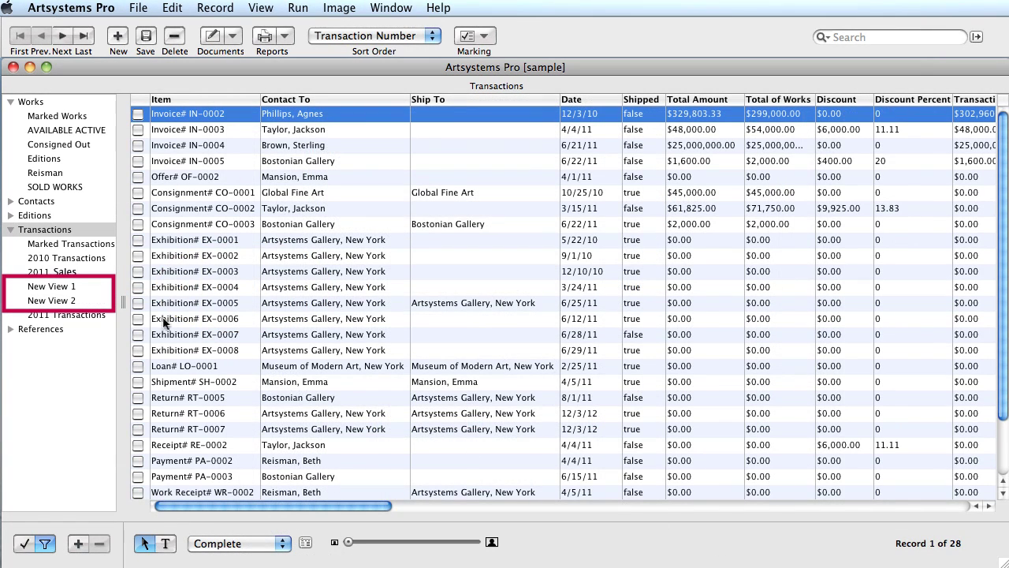
# View the records of New View 1 and New View 2, and collapse the Transactions view sets.
pyautogui.click(71, 284)
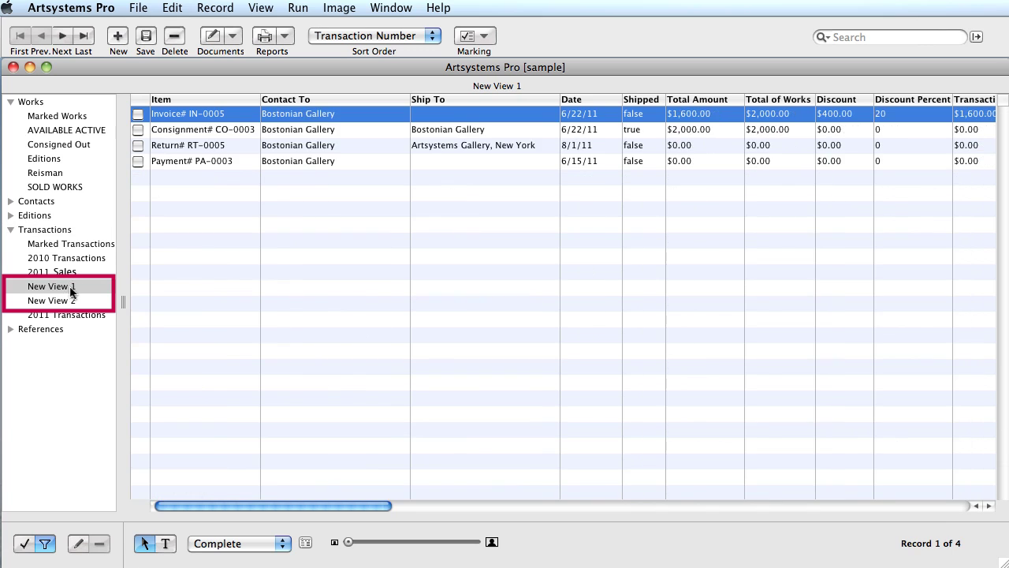
pyautogui.click(72, 300)
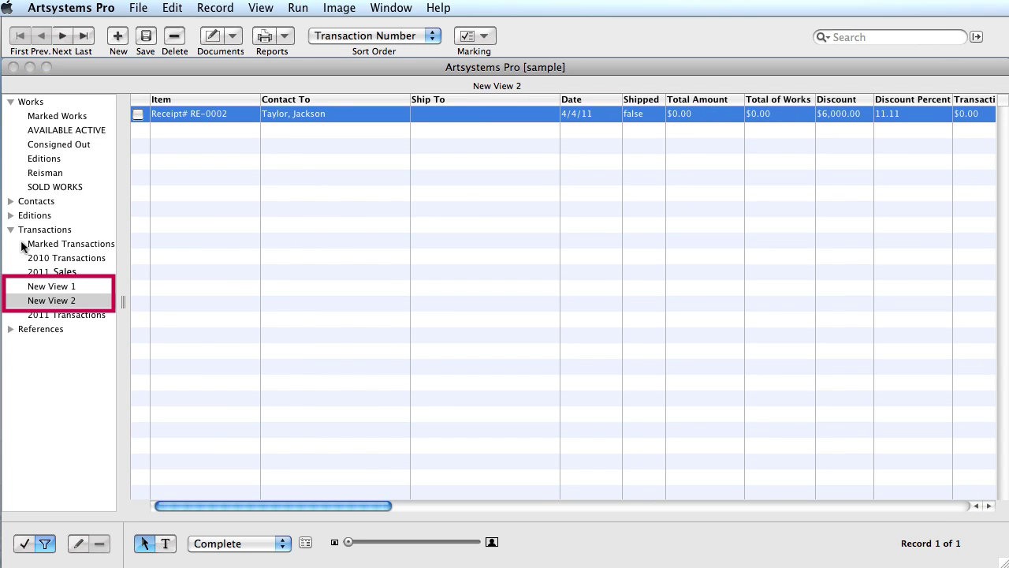
pyautogui.click(10, 231)
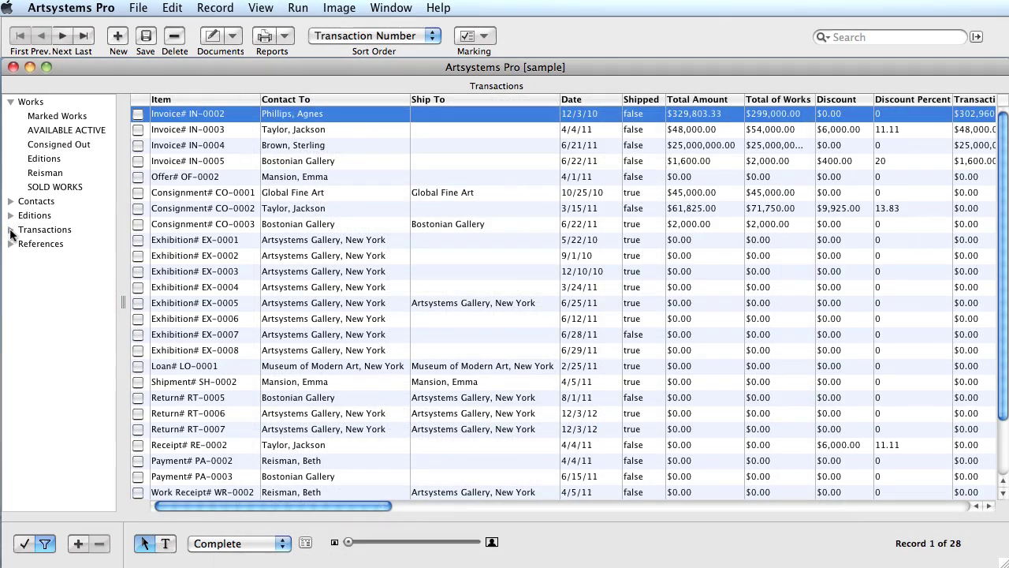